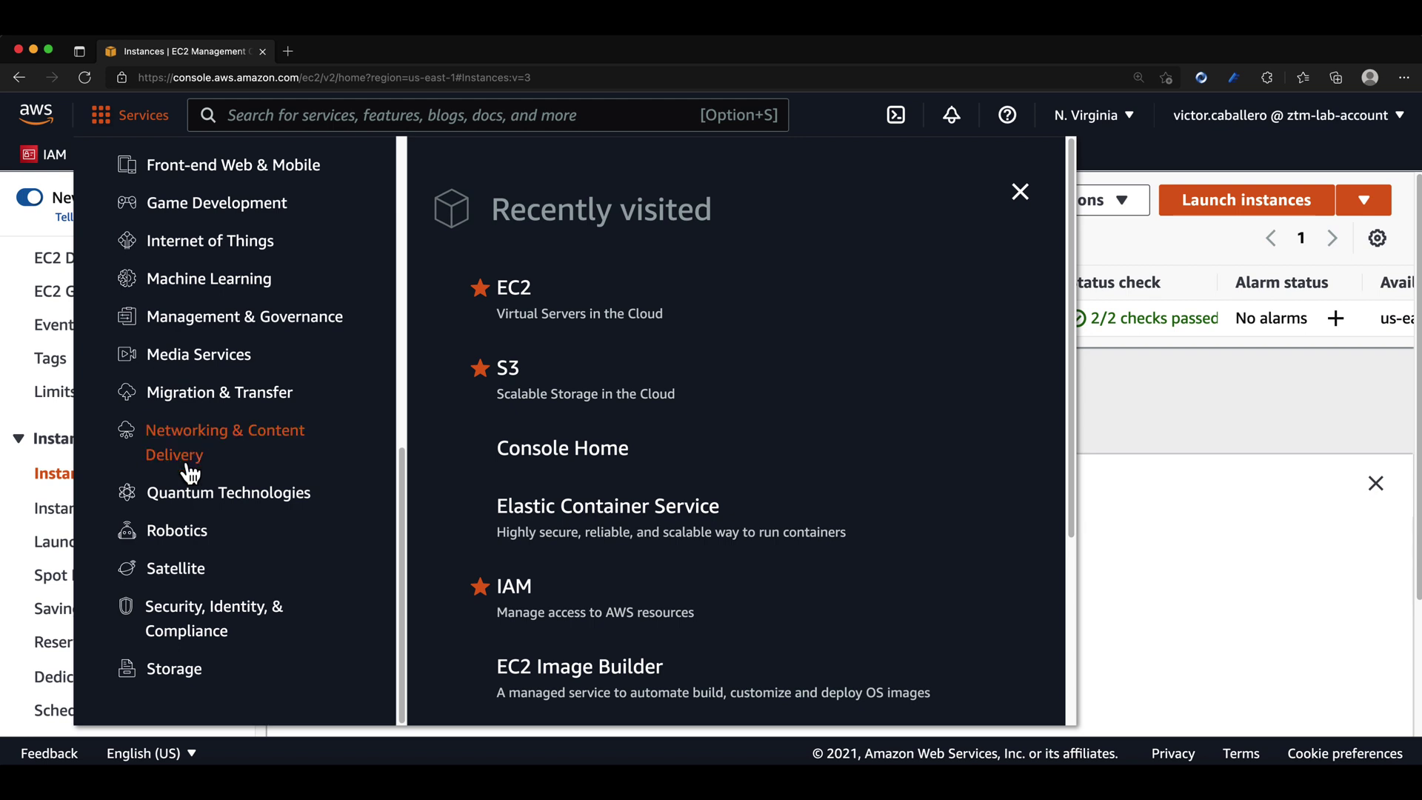
Browse the Storage services and open the S3 console
left_click(174, 669)
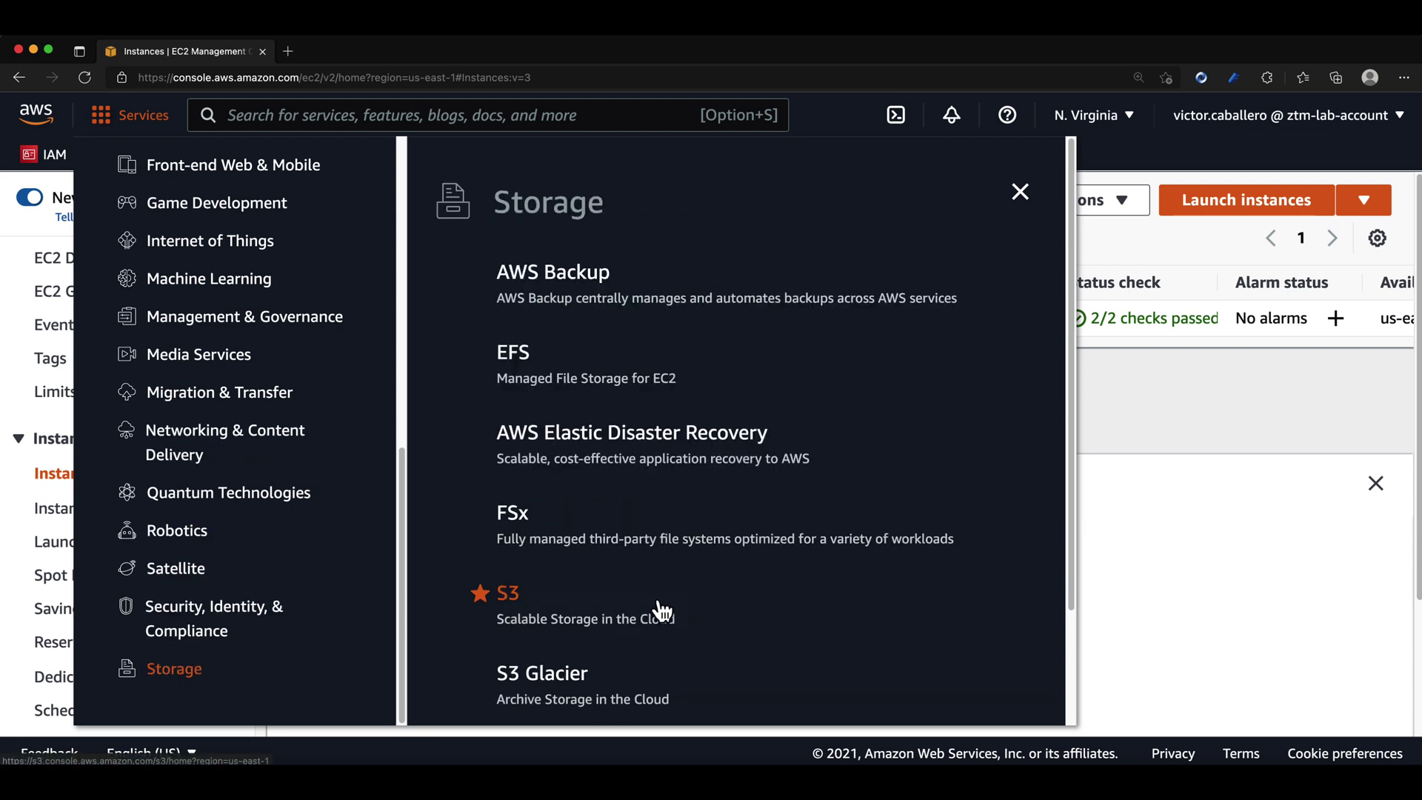
left_click(1193, 562)
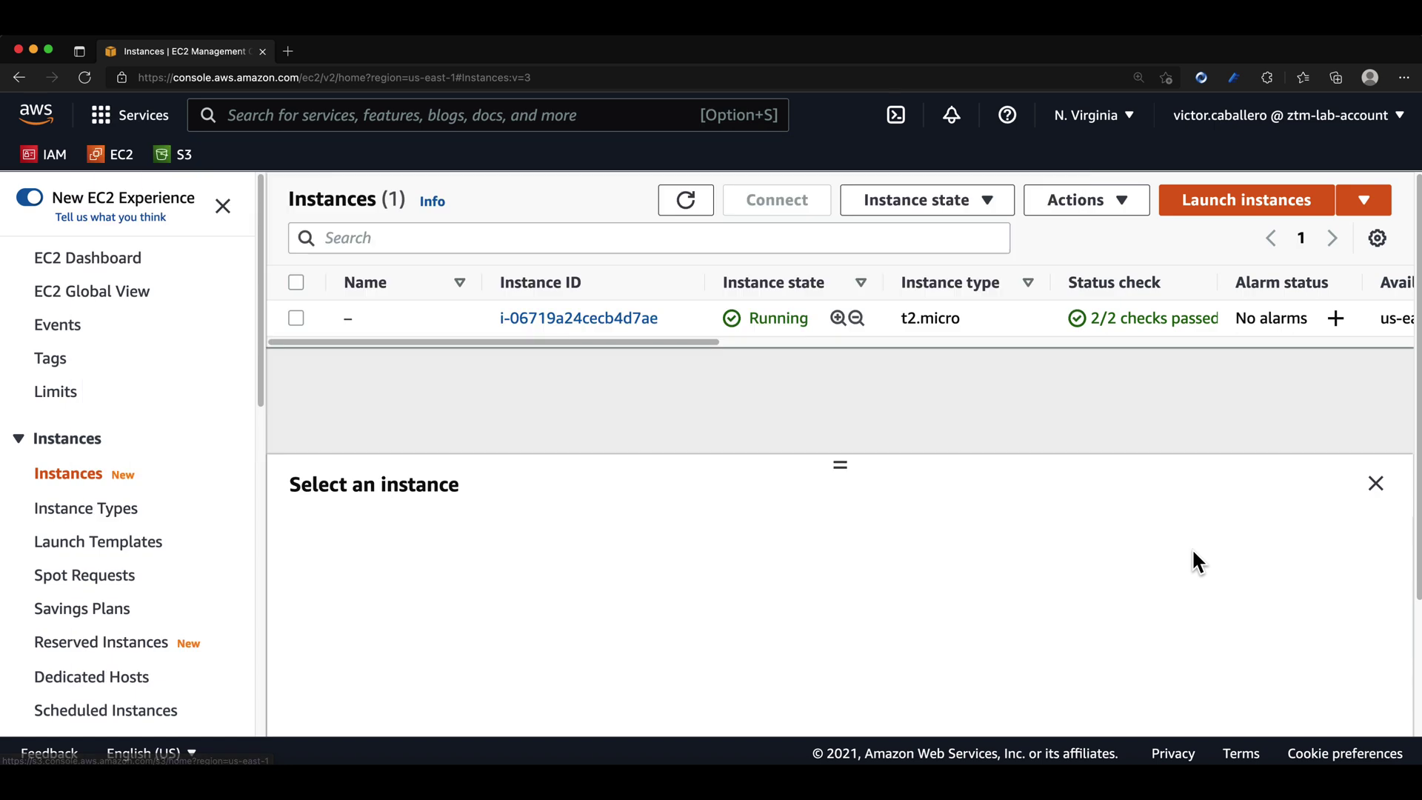
left_click(185, 167)
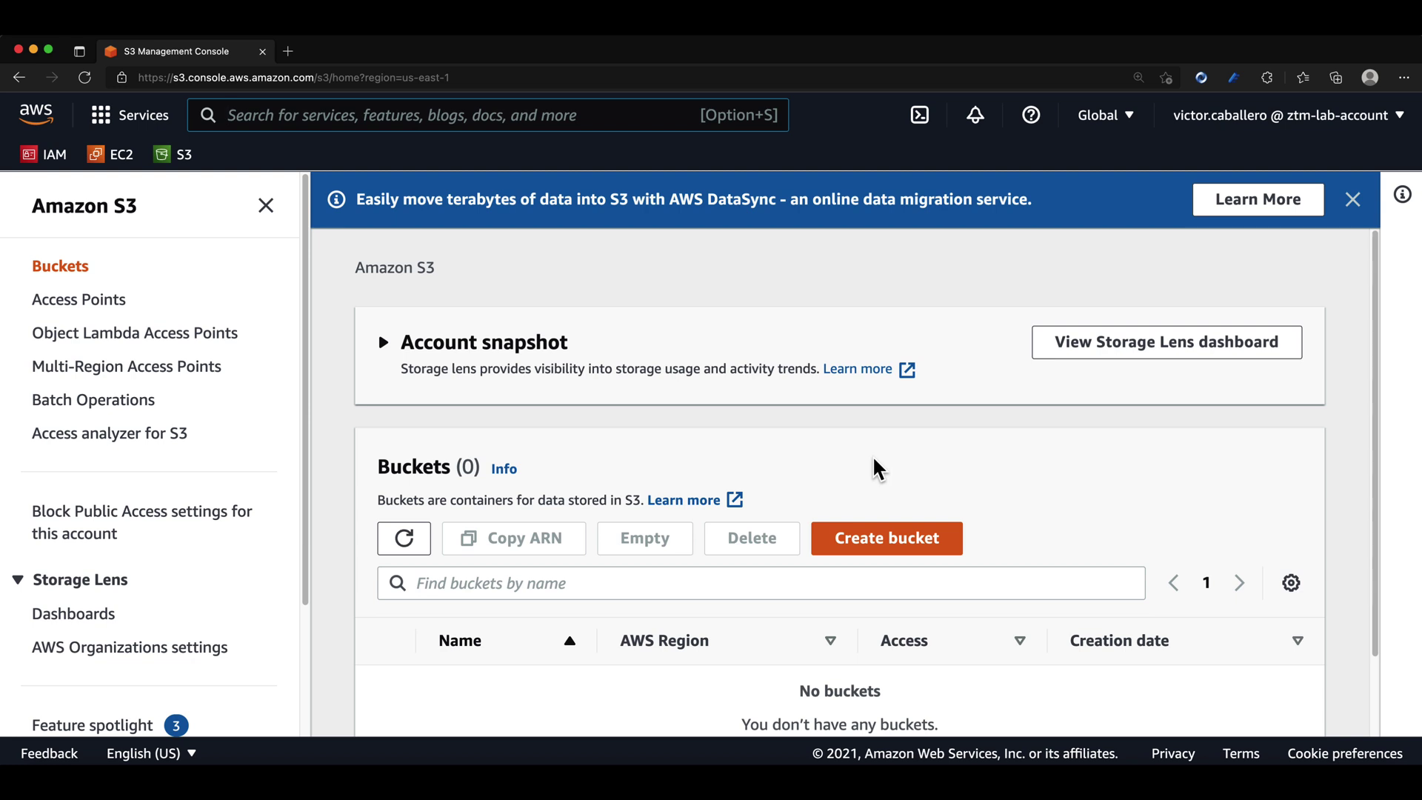
Start creating a new S3 bucket, name it ztm-lab, and check the bucket naming rule
scroll(889, 459, "down", 2)
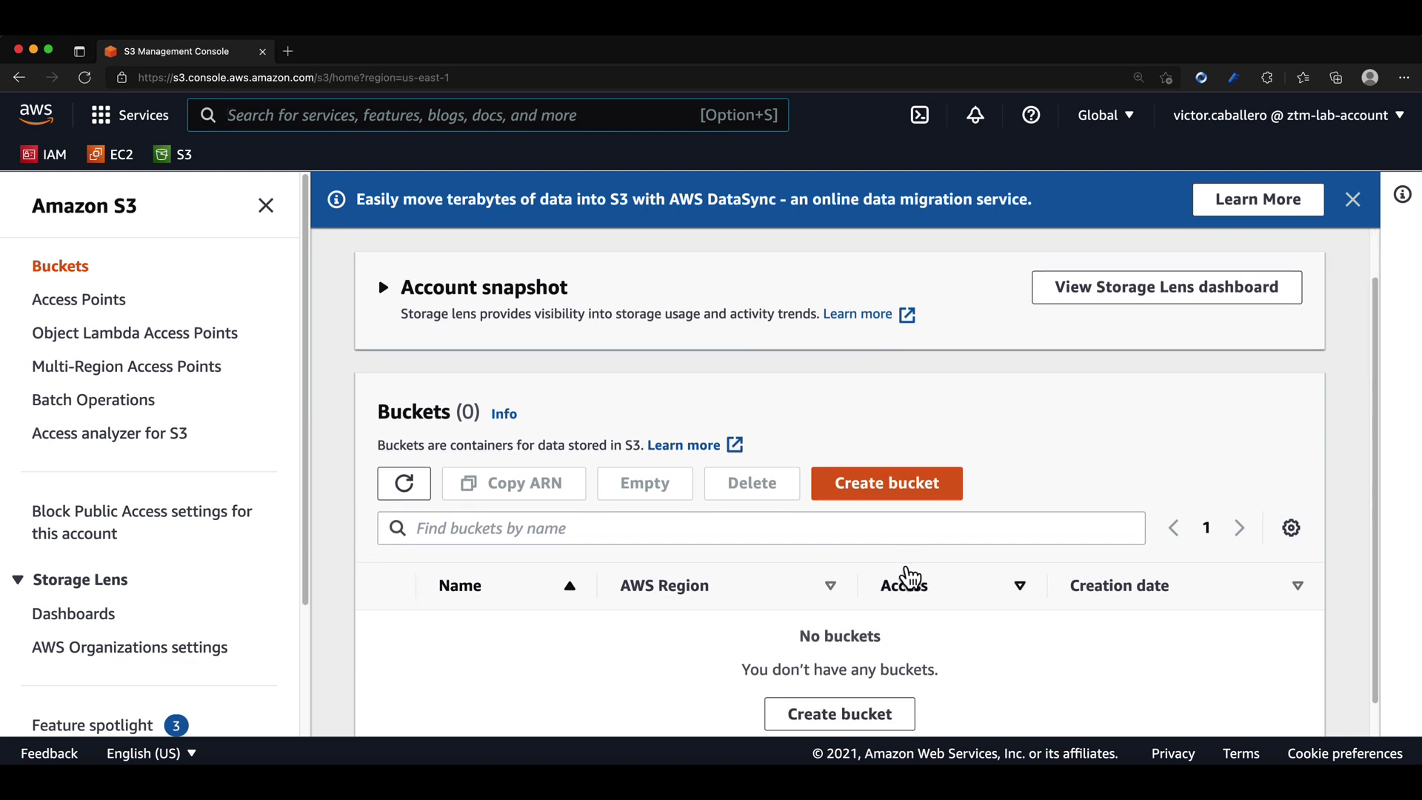
left_click(910, 494)
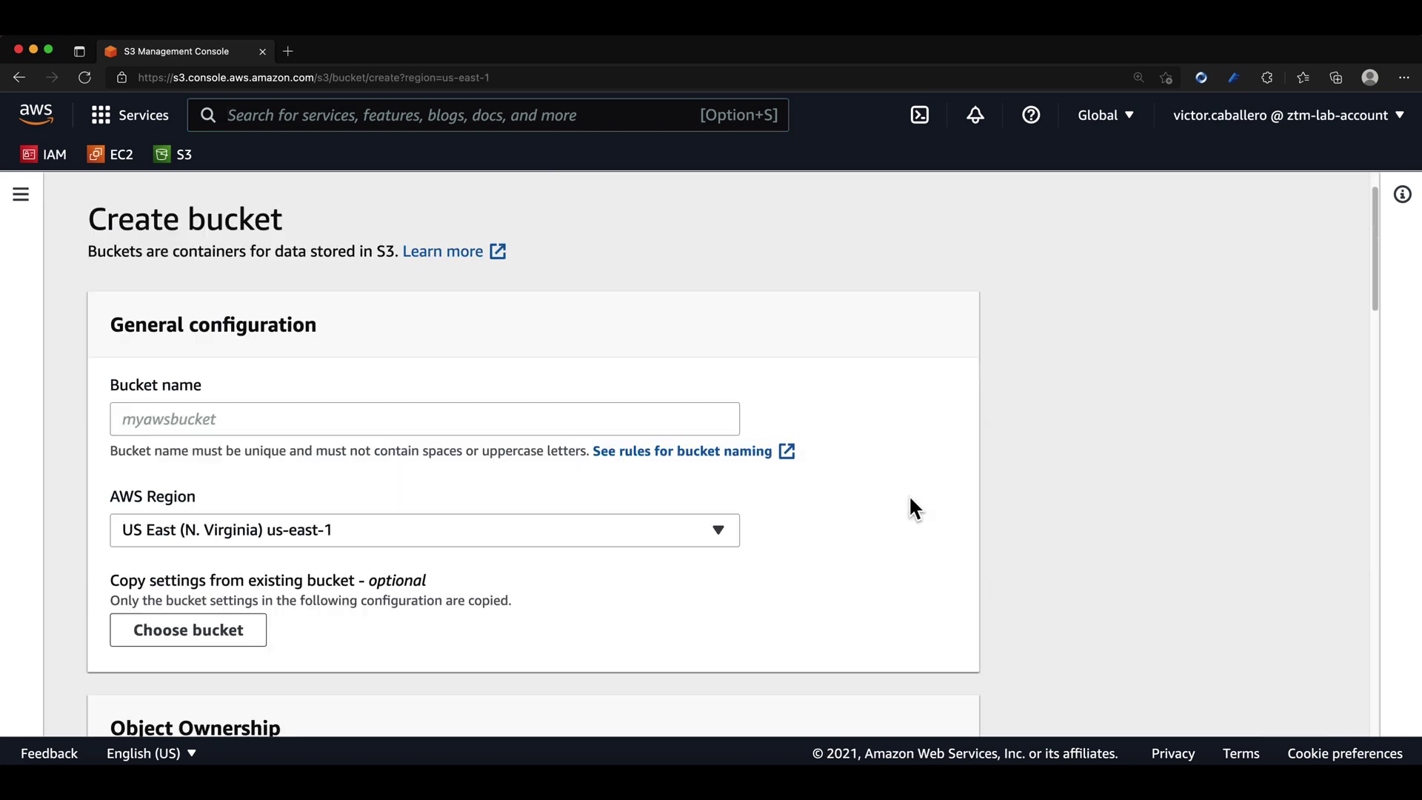
left_click(638, 425)
type("ztm-lab")
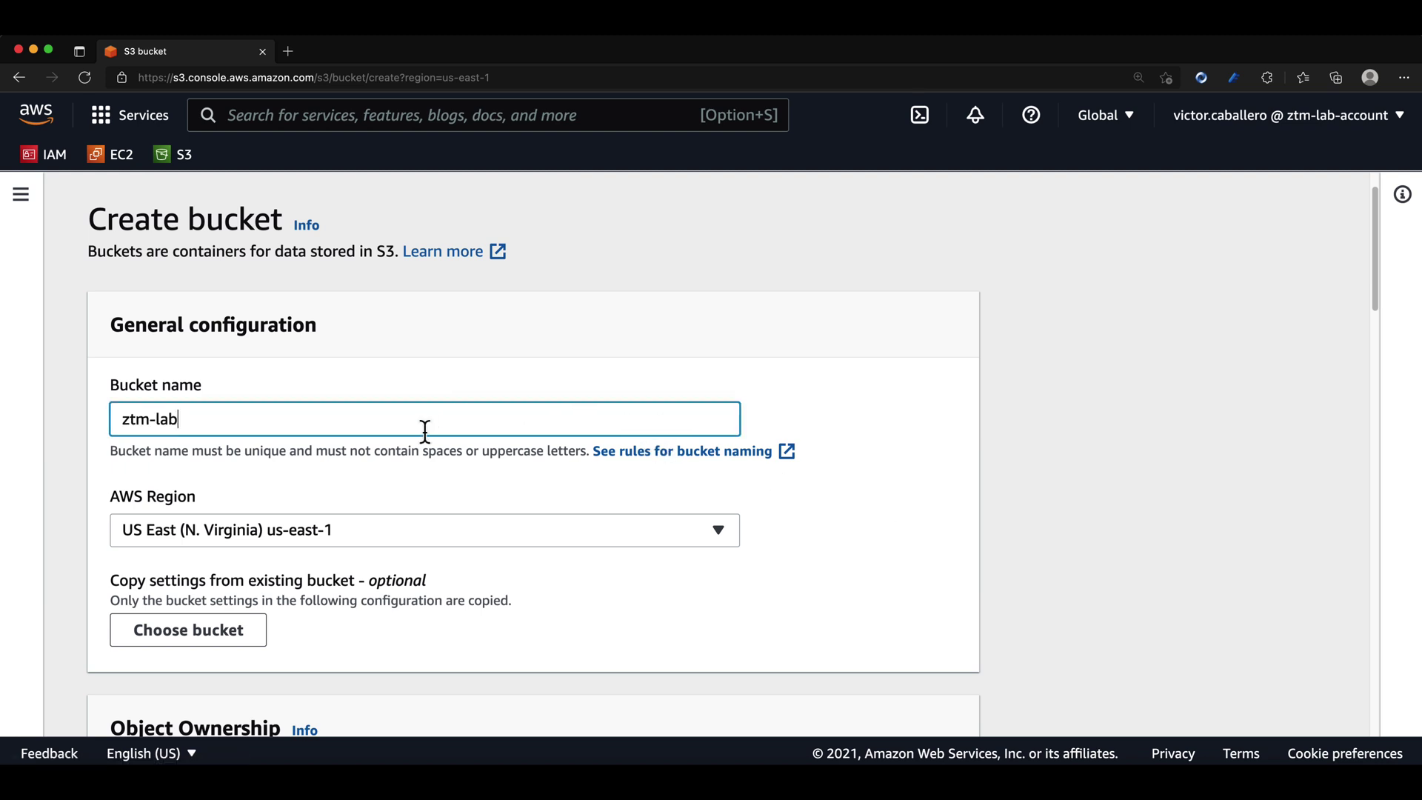
scroll(437, 474, "down", 2)
scroll(415, 471, "down", 2)
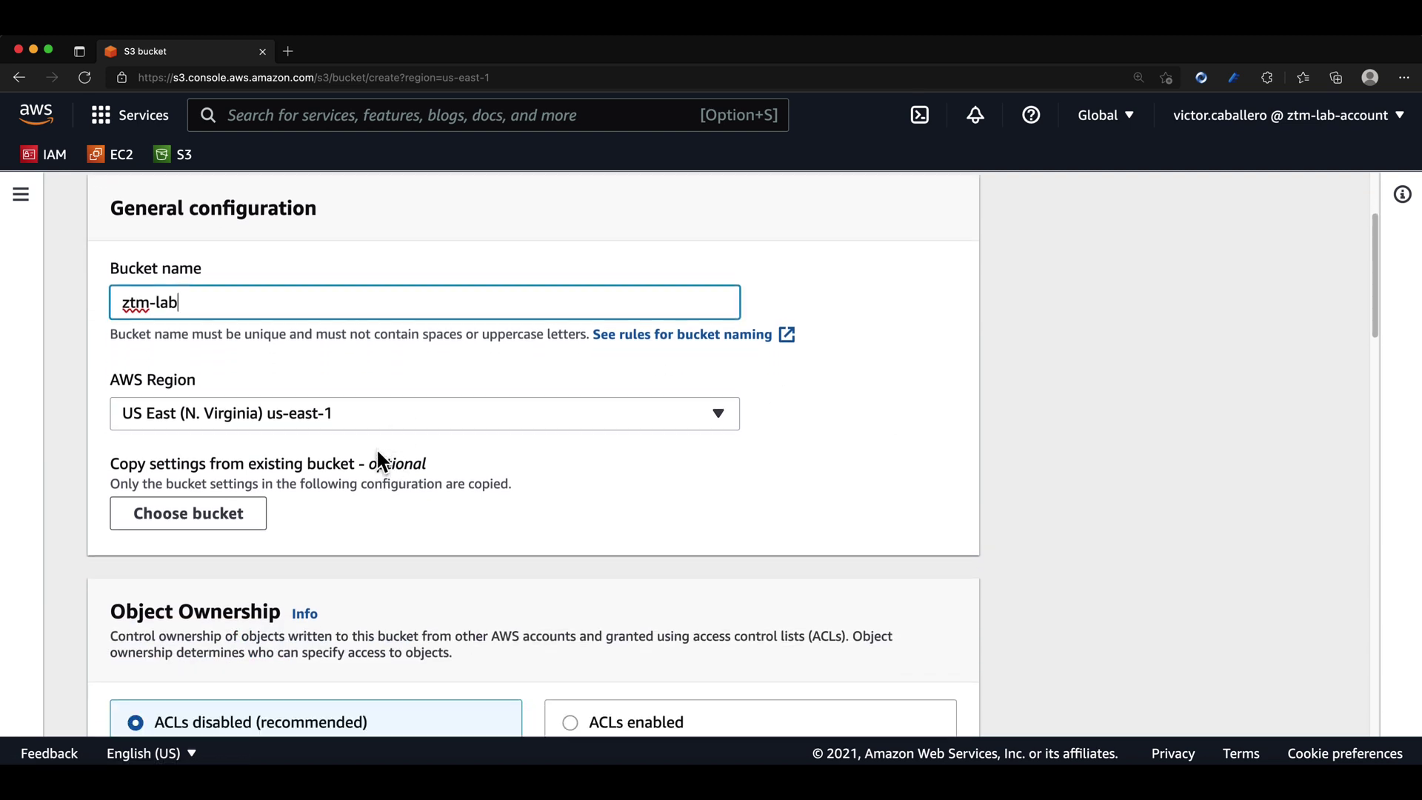
left_click_drag(115, 333, 290, 337)
left_click(277, 336)
double_click(274, 336)
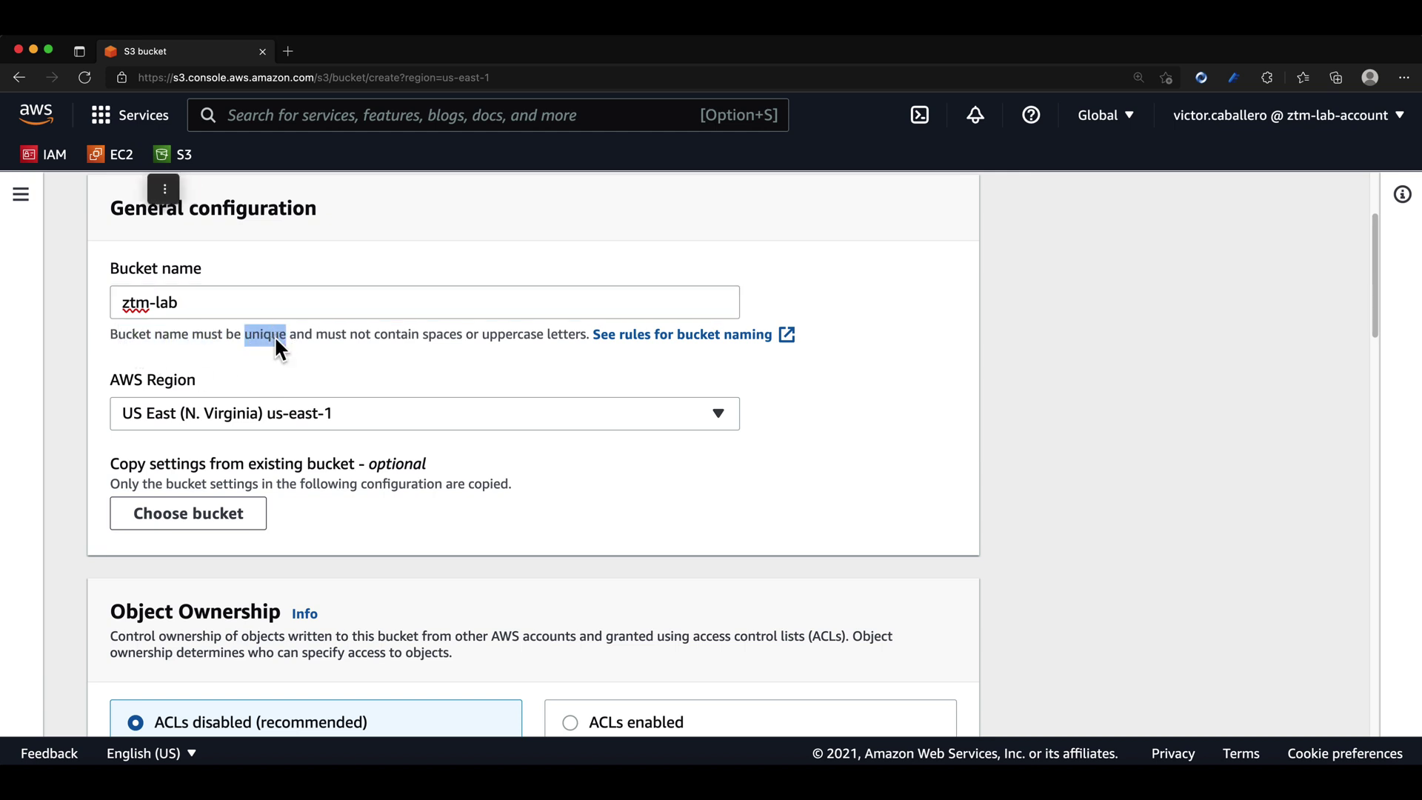
left_click(345, 363)
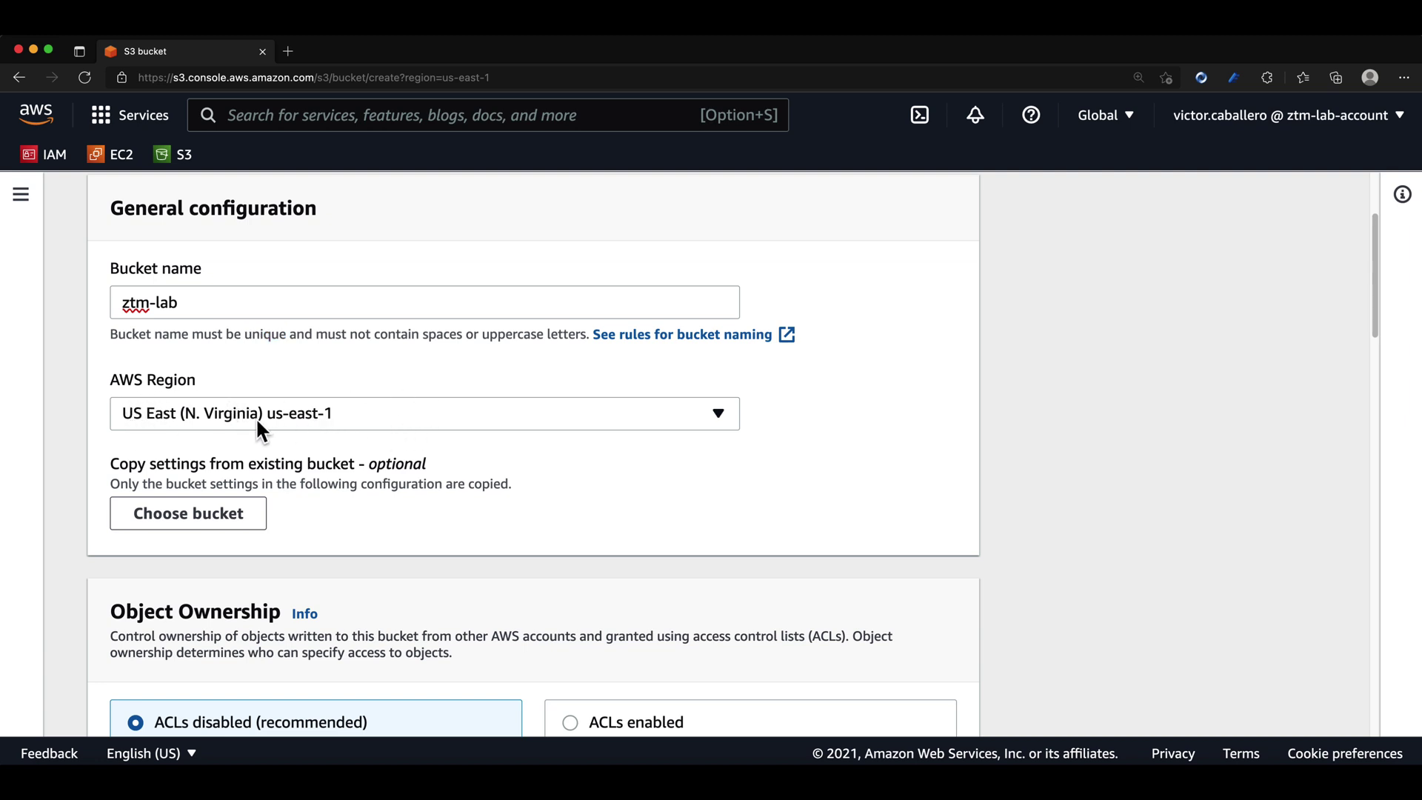
Review the remaining bucket settings, leave them at their defaults, and create the bucket
scroll(414, 437, "down", 5)
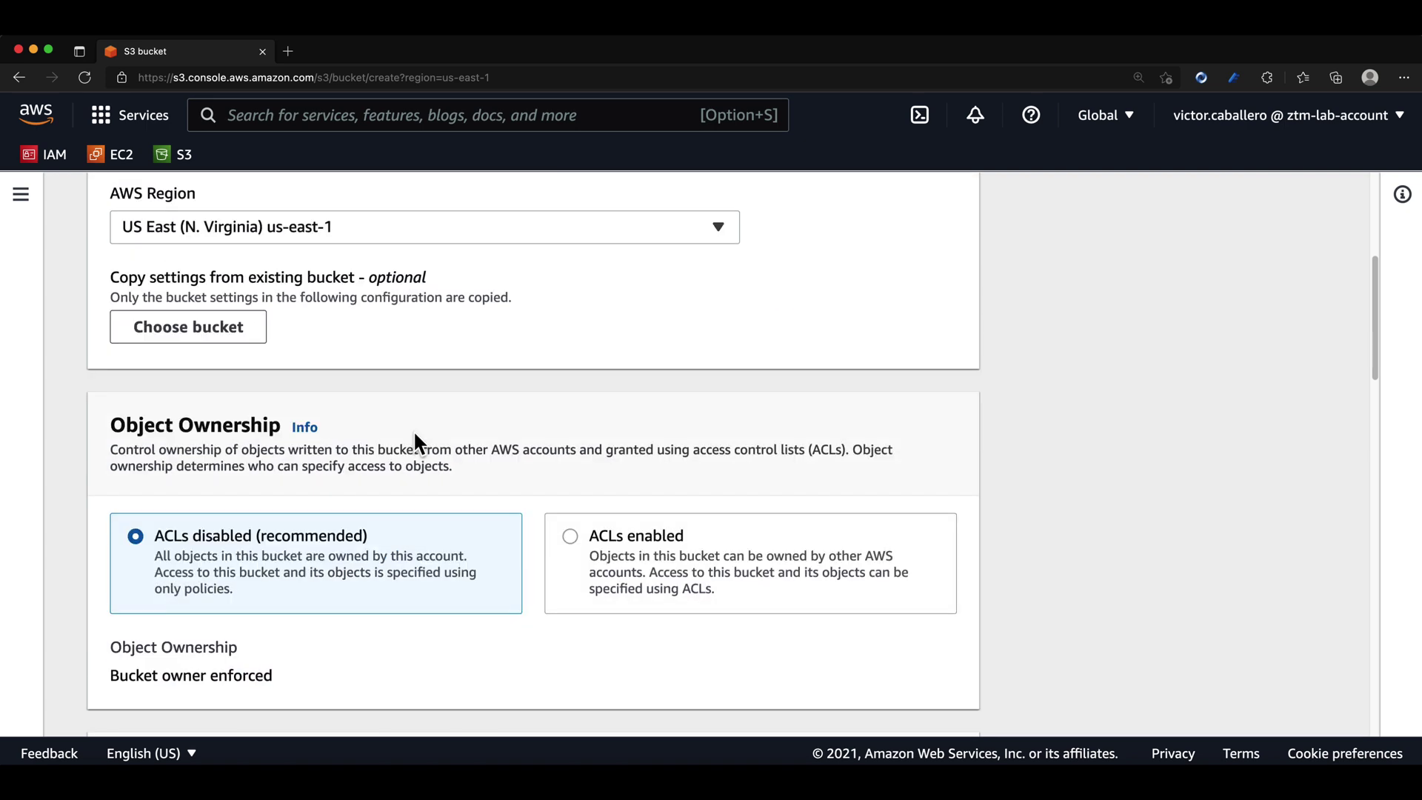
scroll(414, 435, "down", 2)
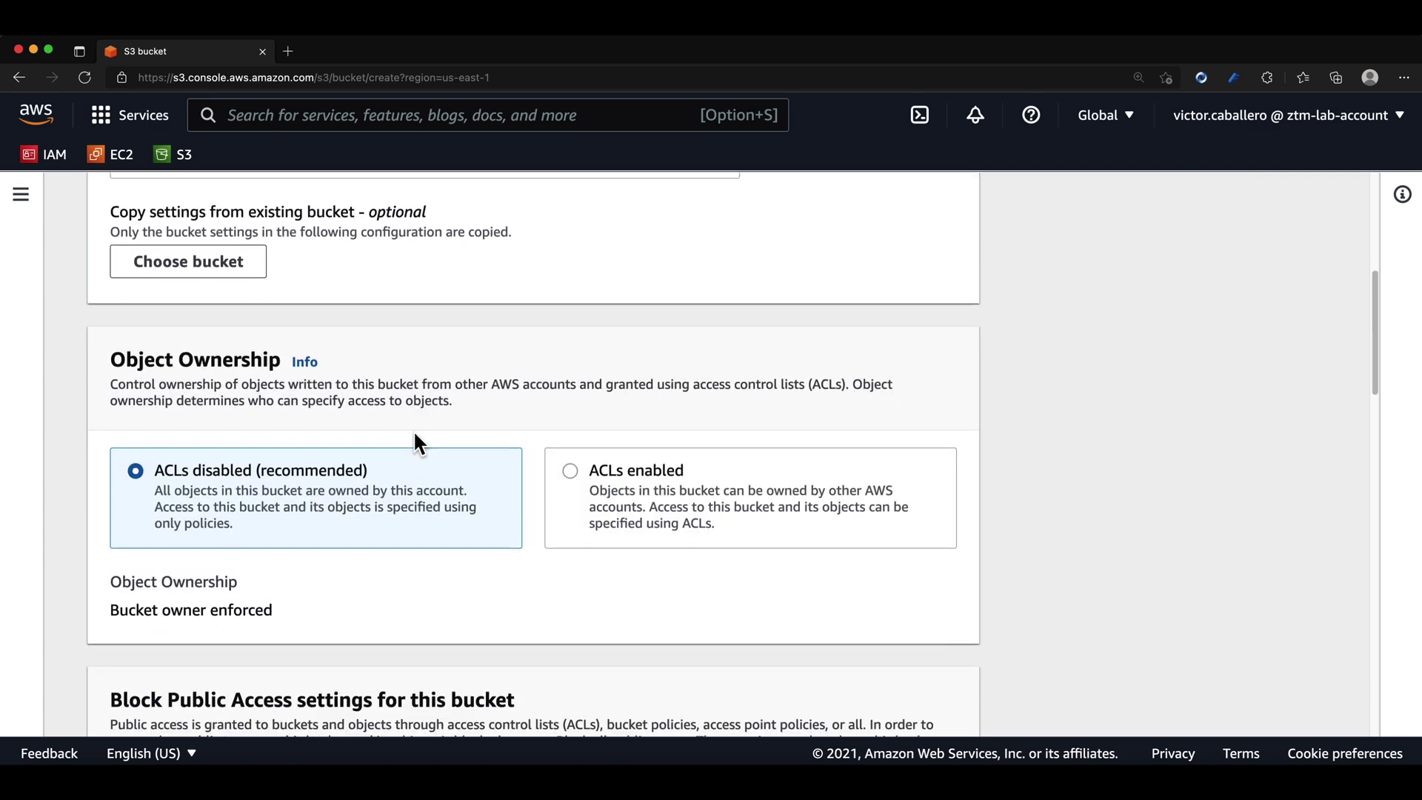
scroll(414, 436, "down", 1)
scroll(414, 436, "down", 4)
scroll(415, 437, "down", 10)
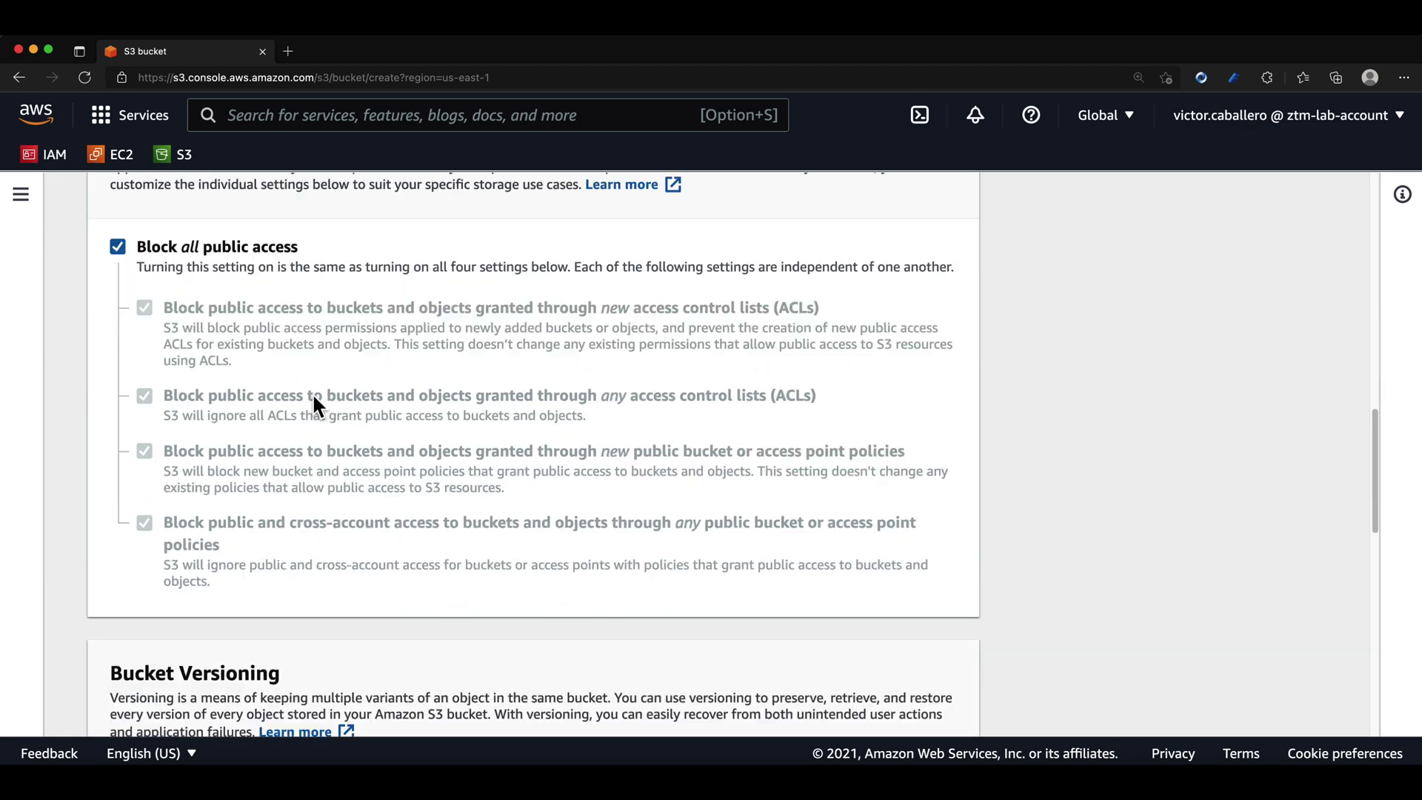
scroll(314, 400, "down", 15)
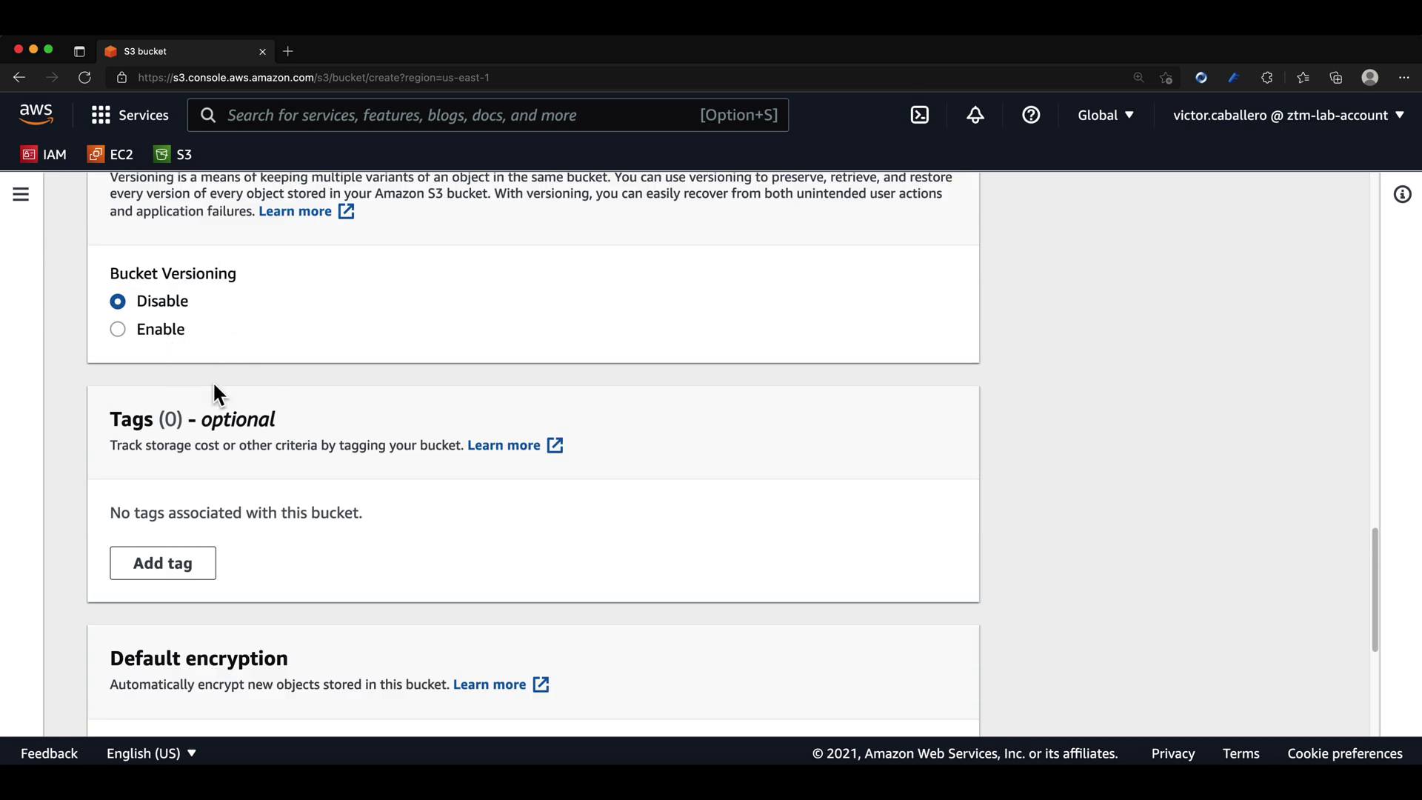
scroll(203, 363, "down", 10)
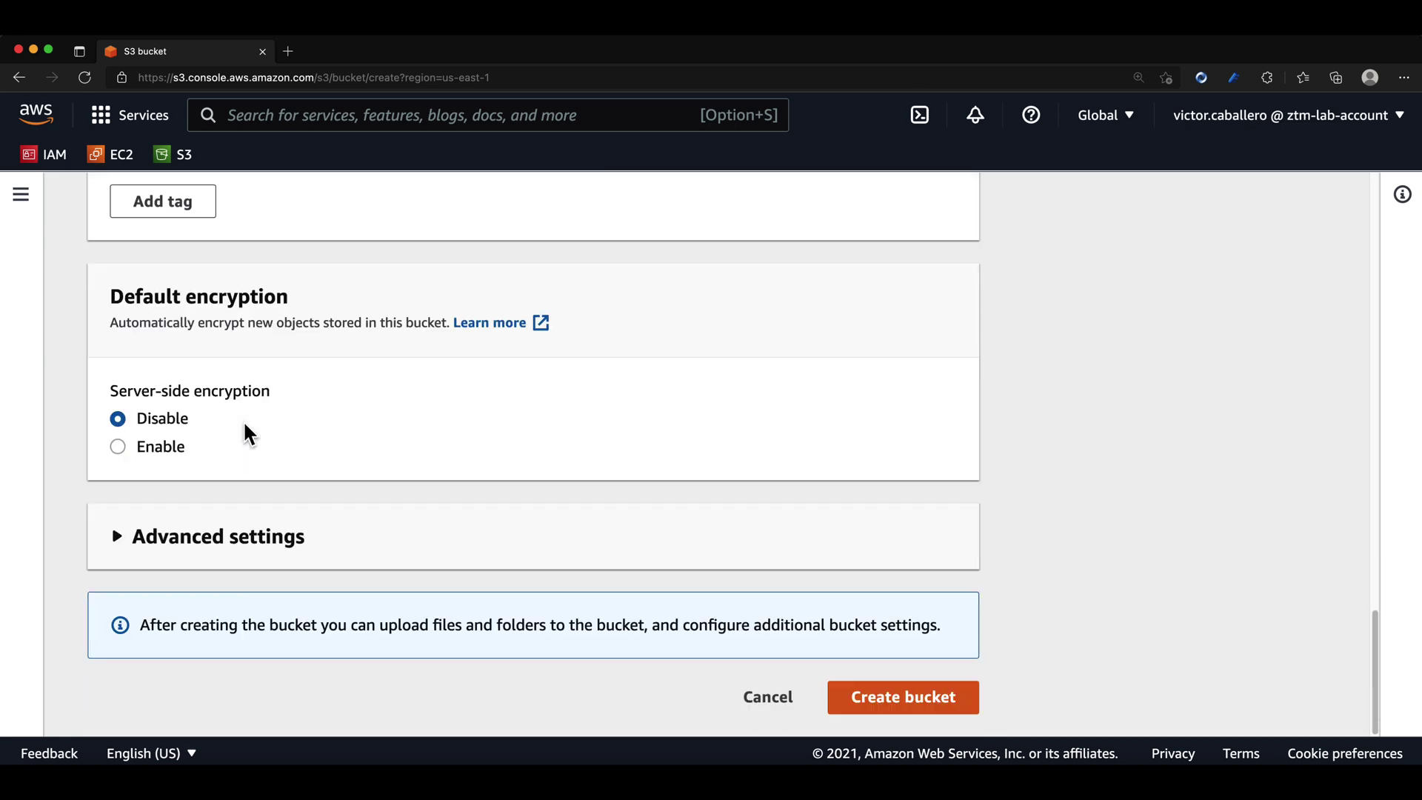
left_click(862, 694)
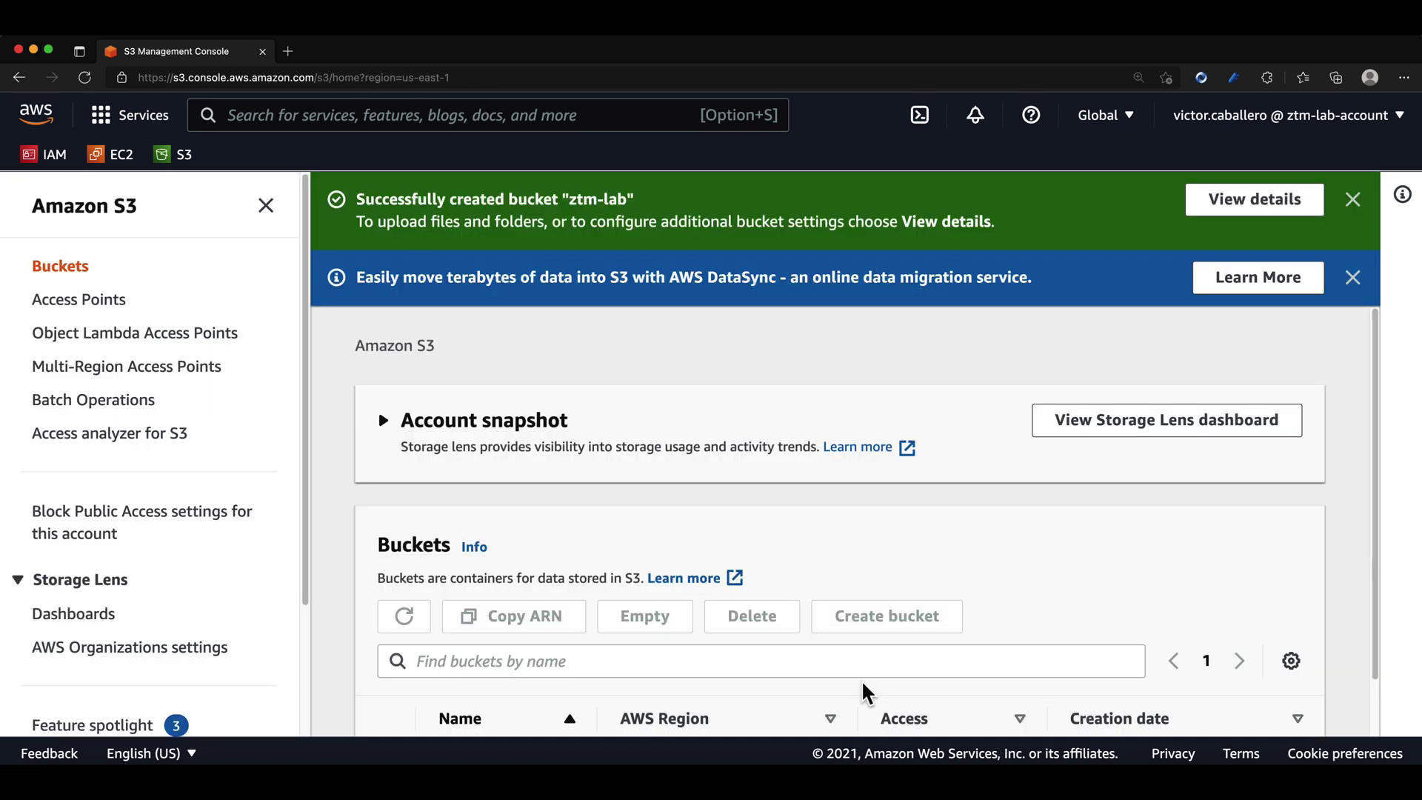
Open the ztm-lab bucket and go to its object list
scroll(705, 603, "down", 2)
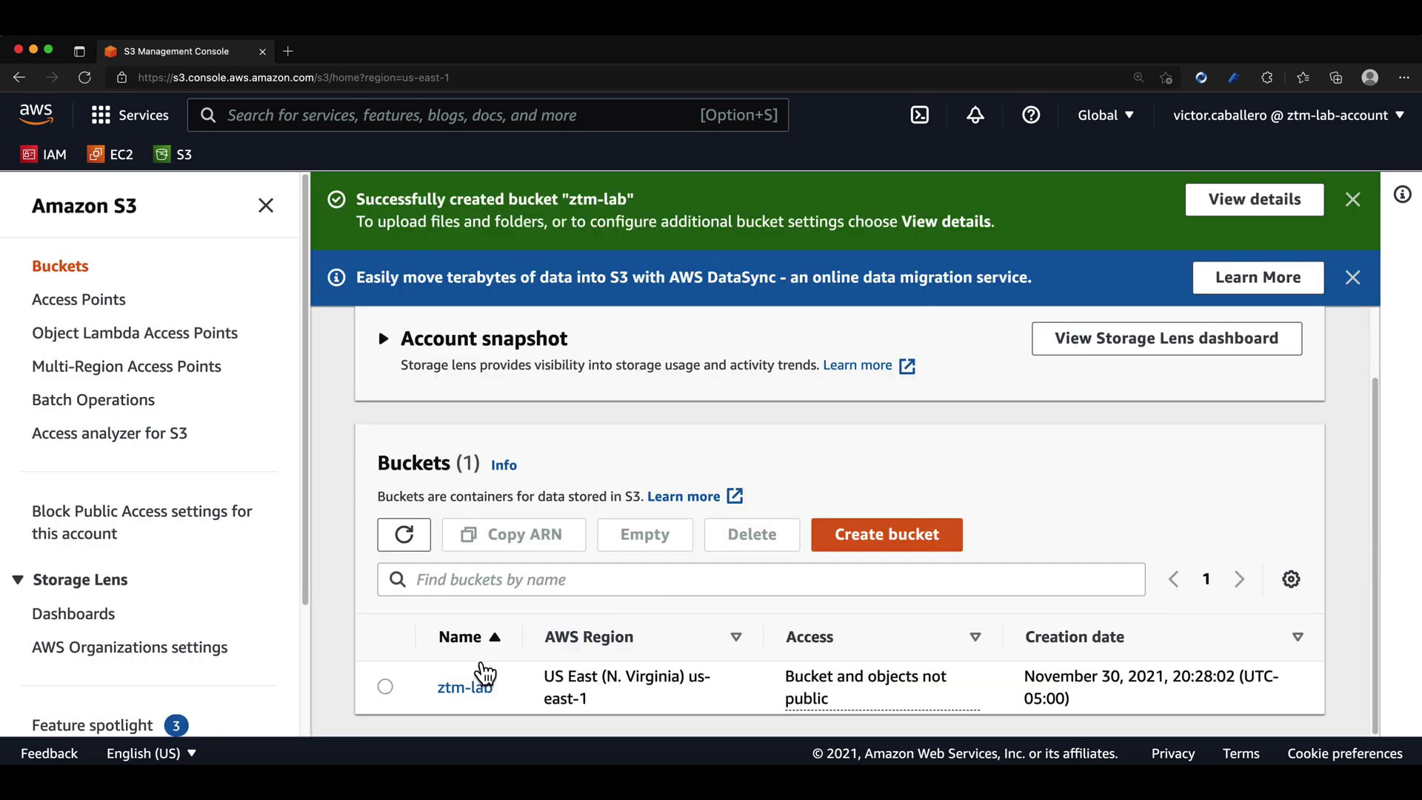
left_click(462, 690)
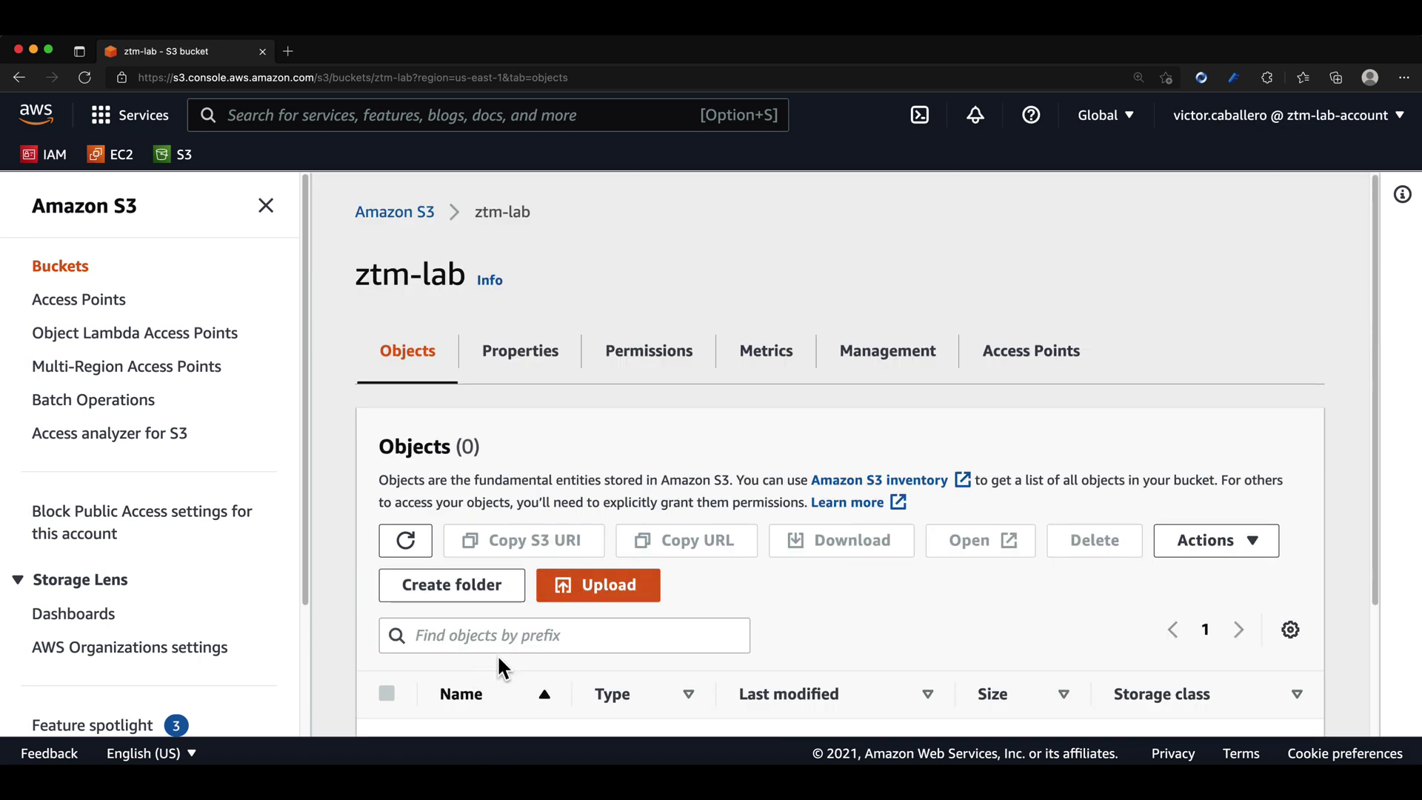
scroll(496, 659, "down", 3)
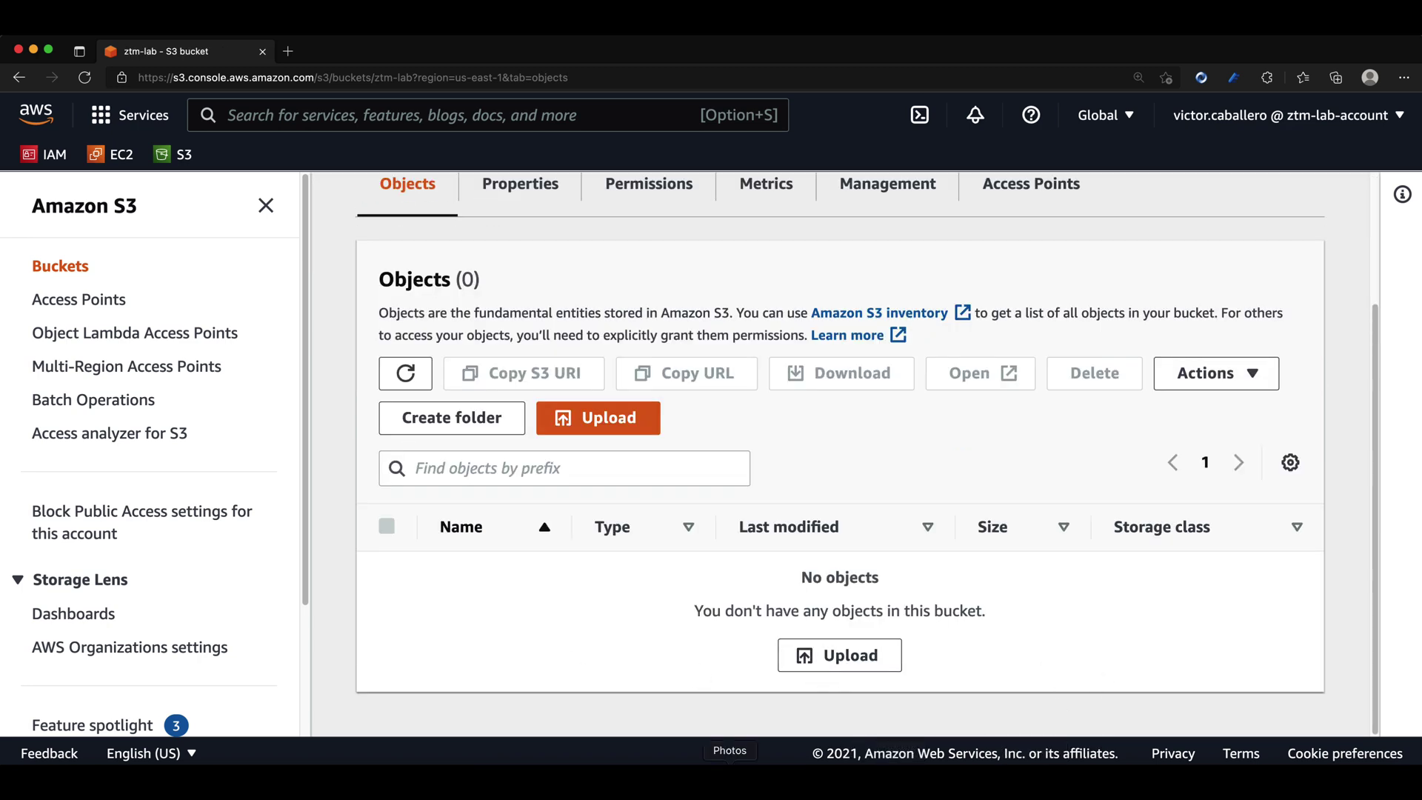
Upload can_you_see_me_1.txt, can_you_see_me_2.txt and can_you_see_me_3.txt from the Downloads folder to the ztm-lab bucket
left_click(1343, 773)
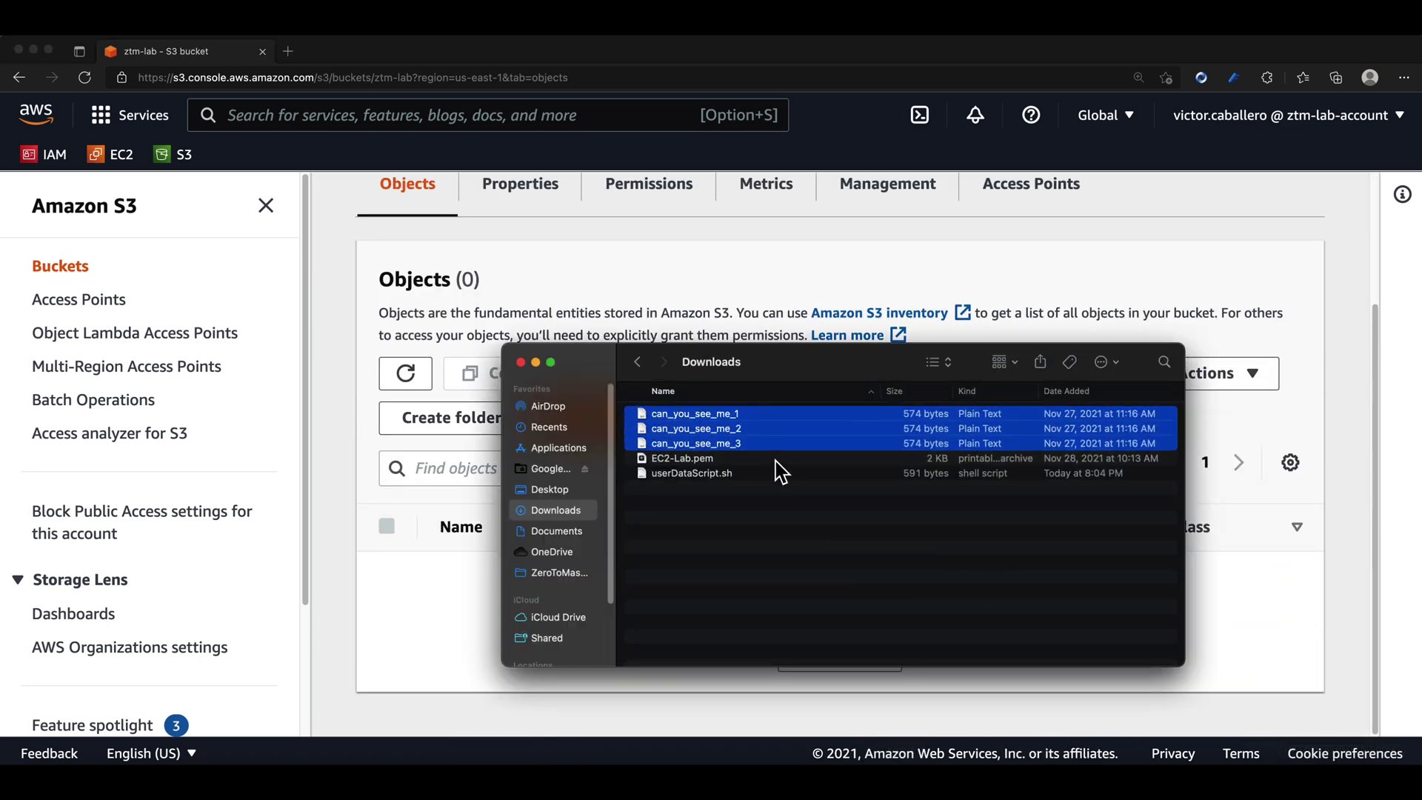
left_click_drag(758, 443, 472, 593)
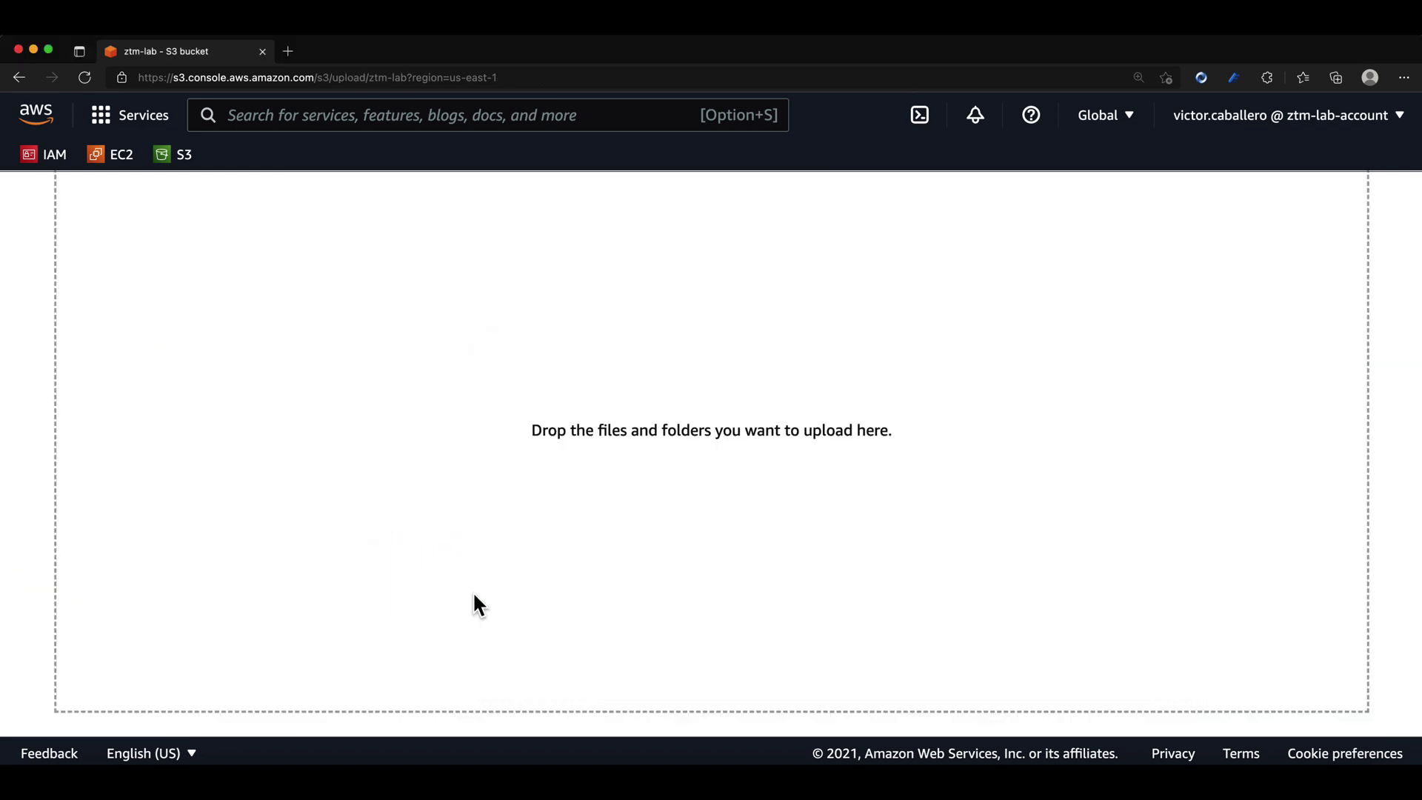
scroll(557, 565, "down", 5)
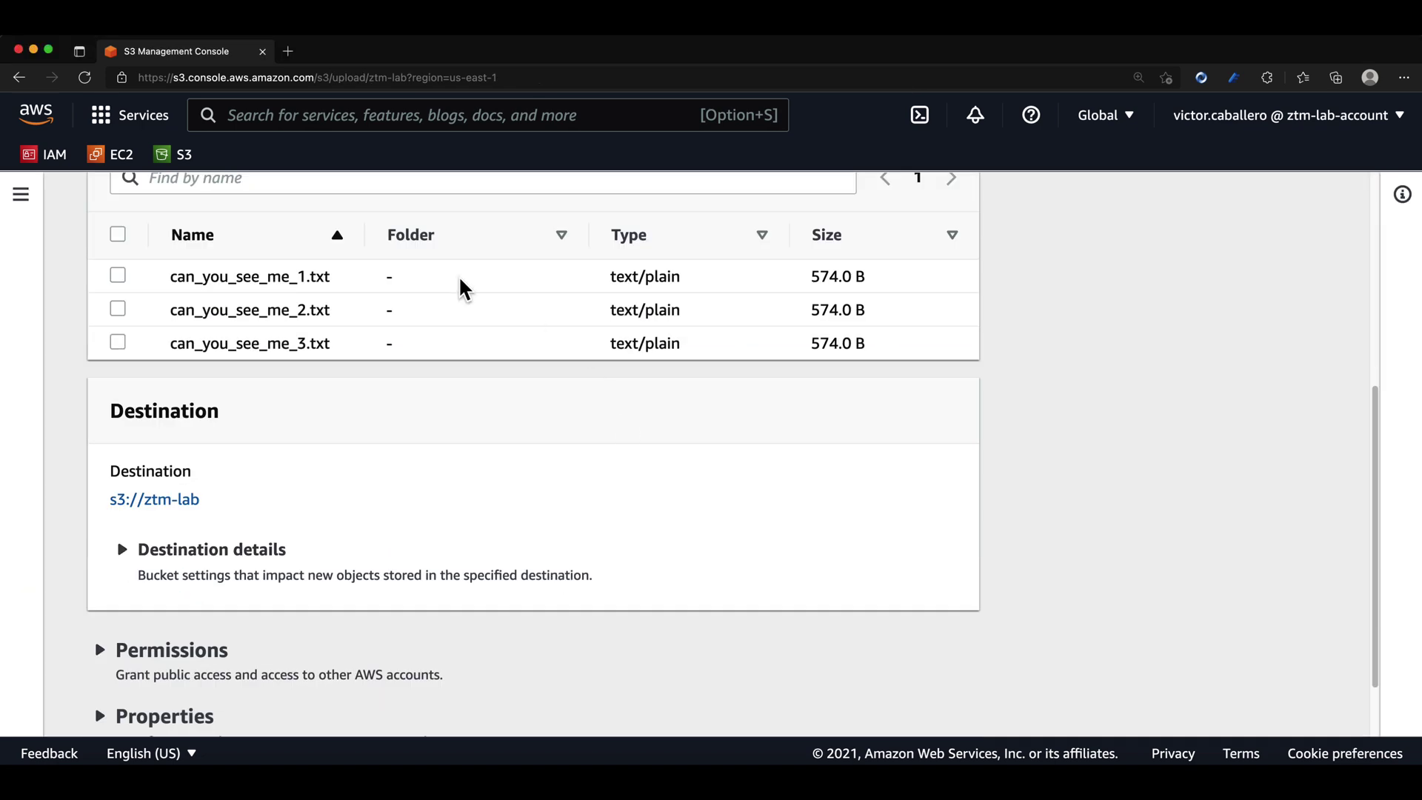
scroll(410, 575, "down", 2)
left_click(970, 695)
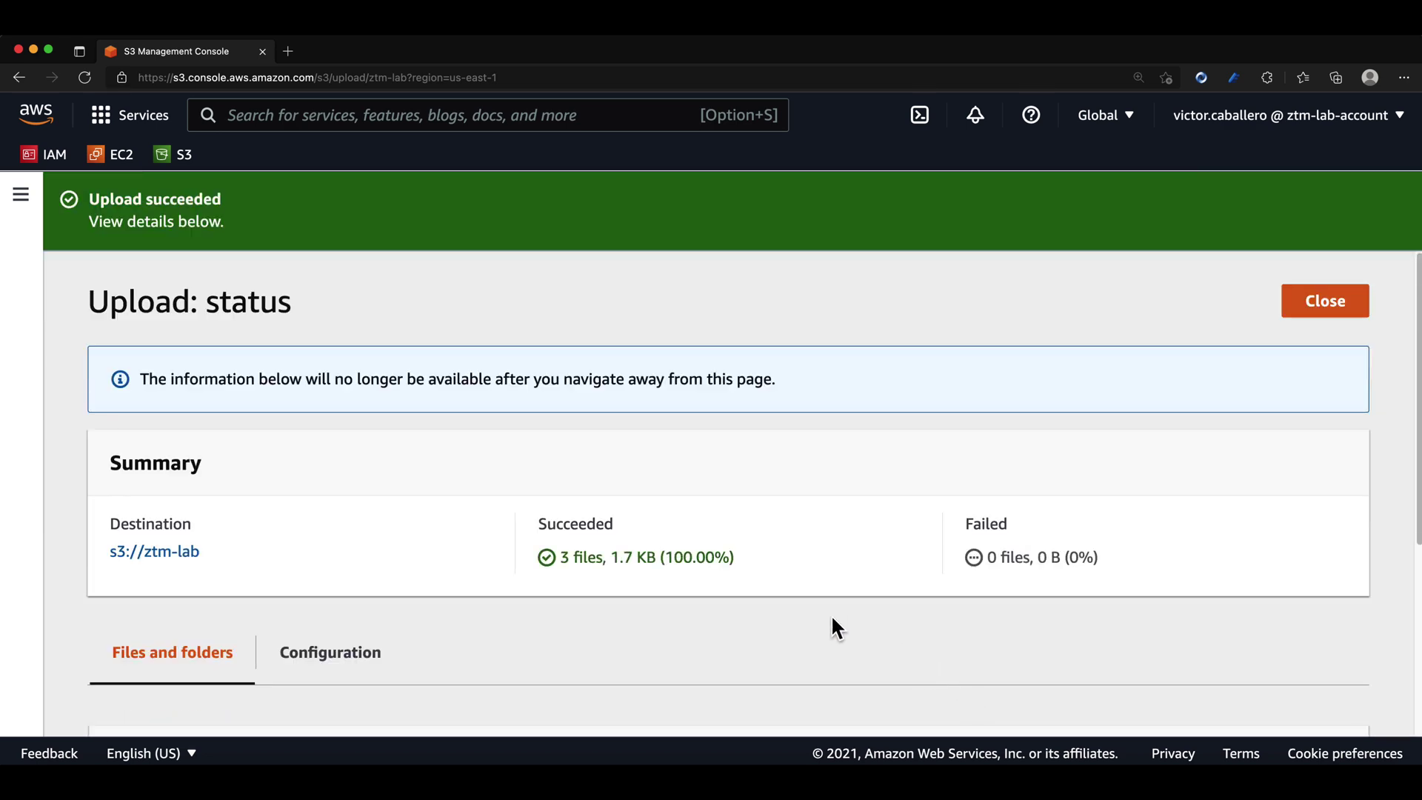
scroll(770, 614, "down", 5)
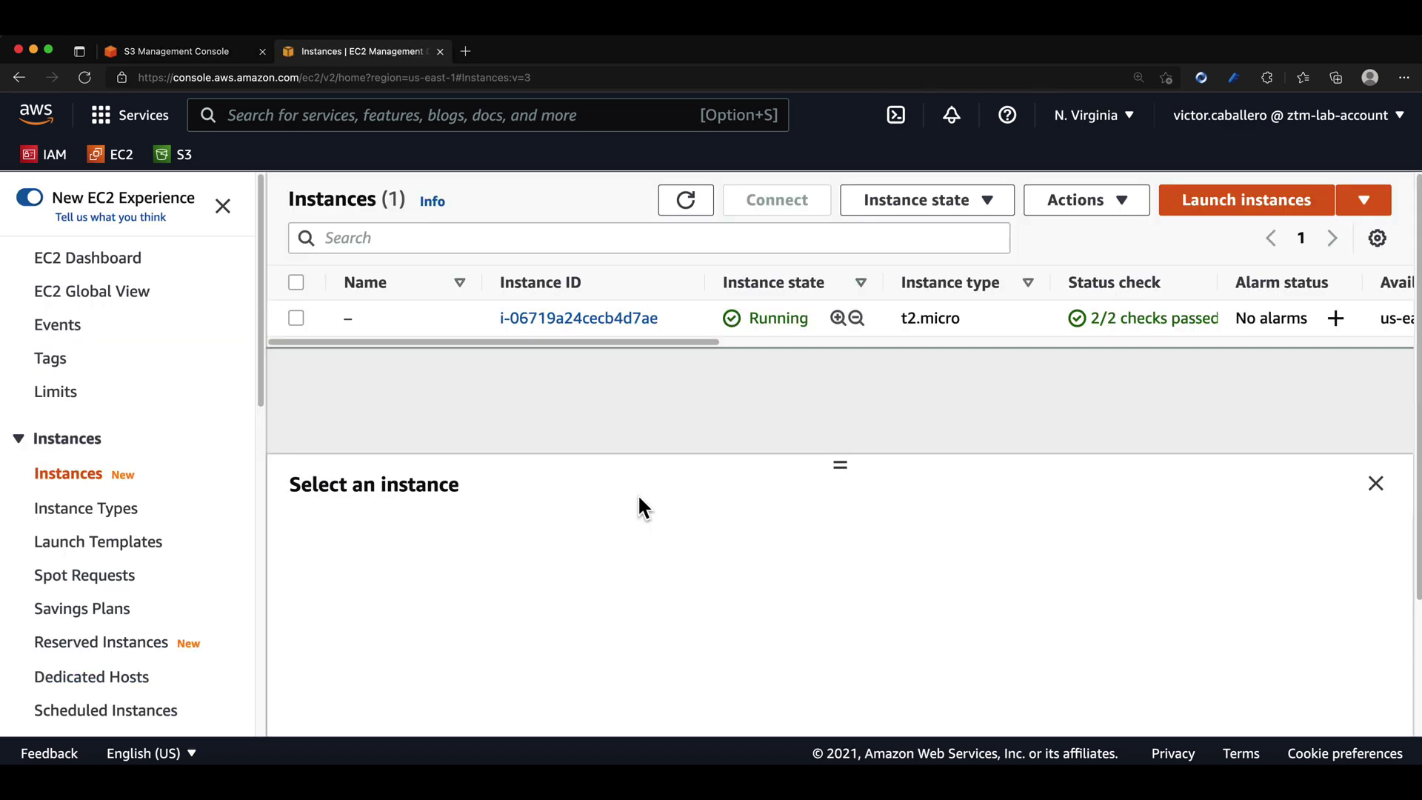
Connect to the running t2.micro instance through EC2 Instance Connect with the default user name ec2-user
left_click(297, 318)
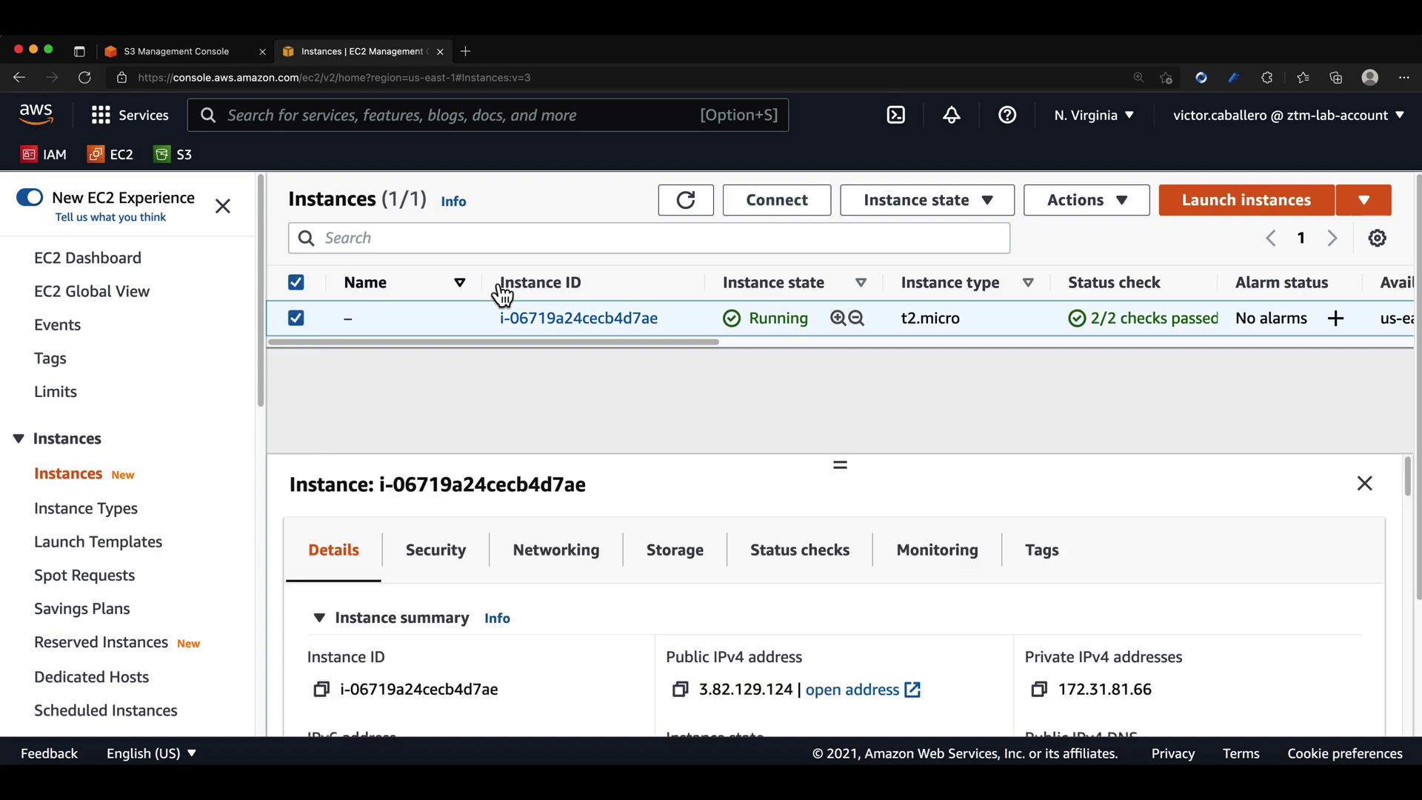
left_click(781, 214)
scroll(293, 435, "down", 3)
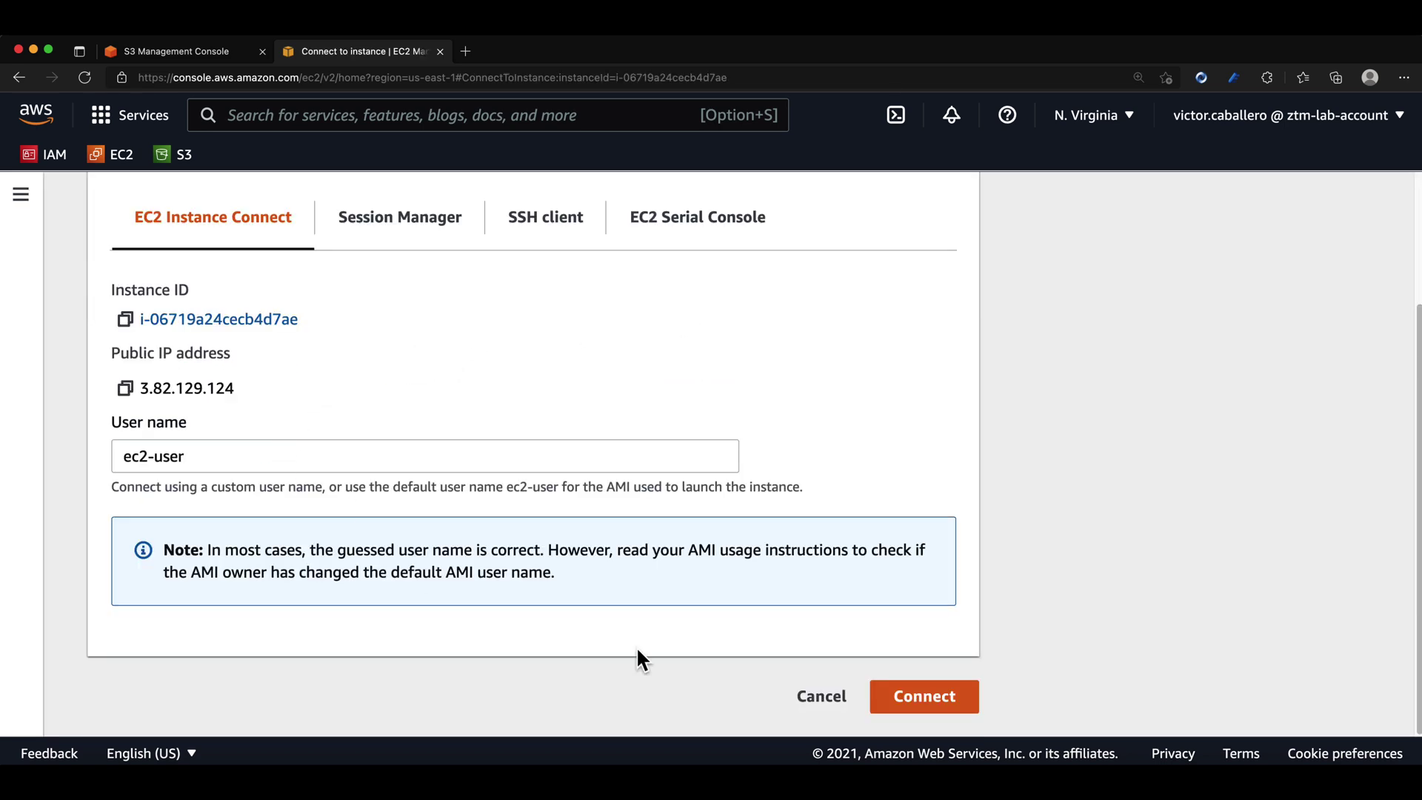
left_click(899, 693)
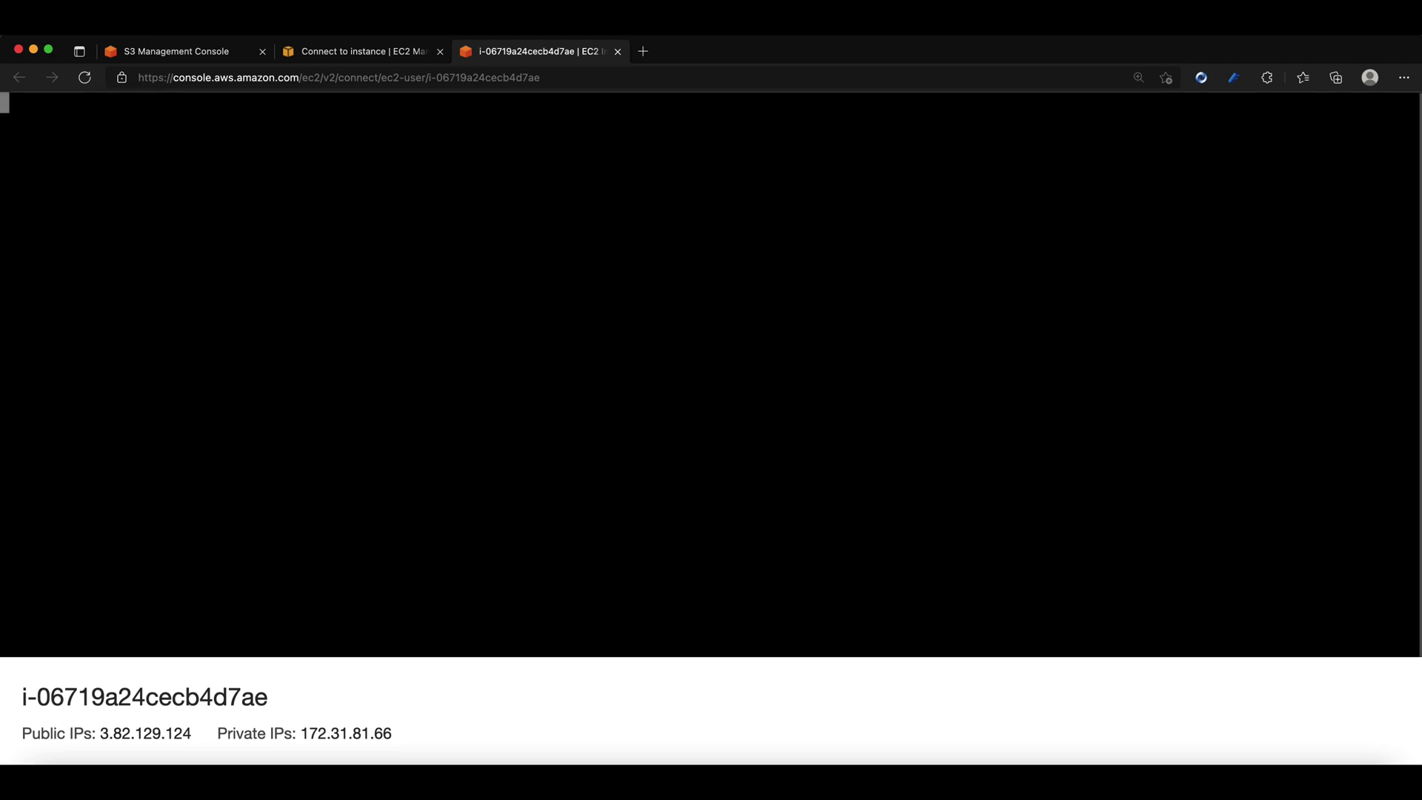
Try to list the S3 buckets from the instance terminal with "aws s3 ls" and run "aws configure"
type("aws s3 ls")
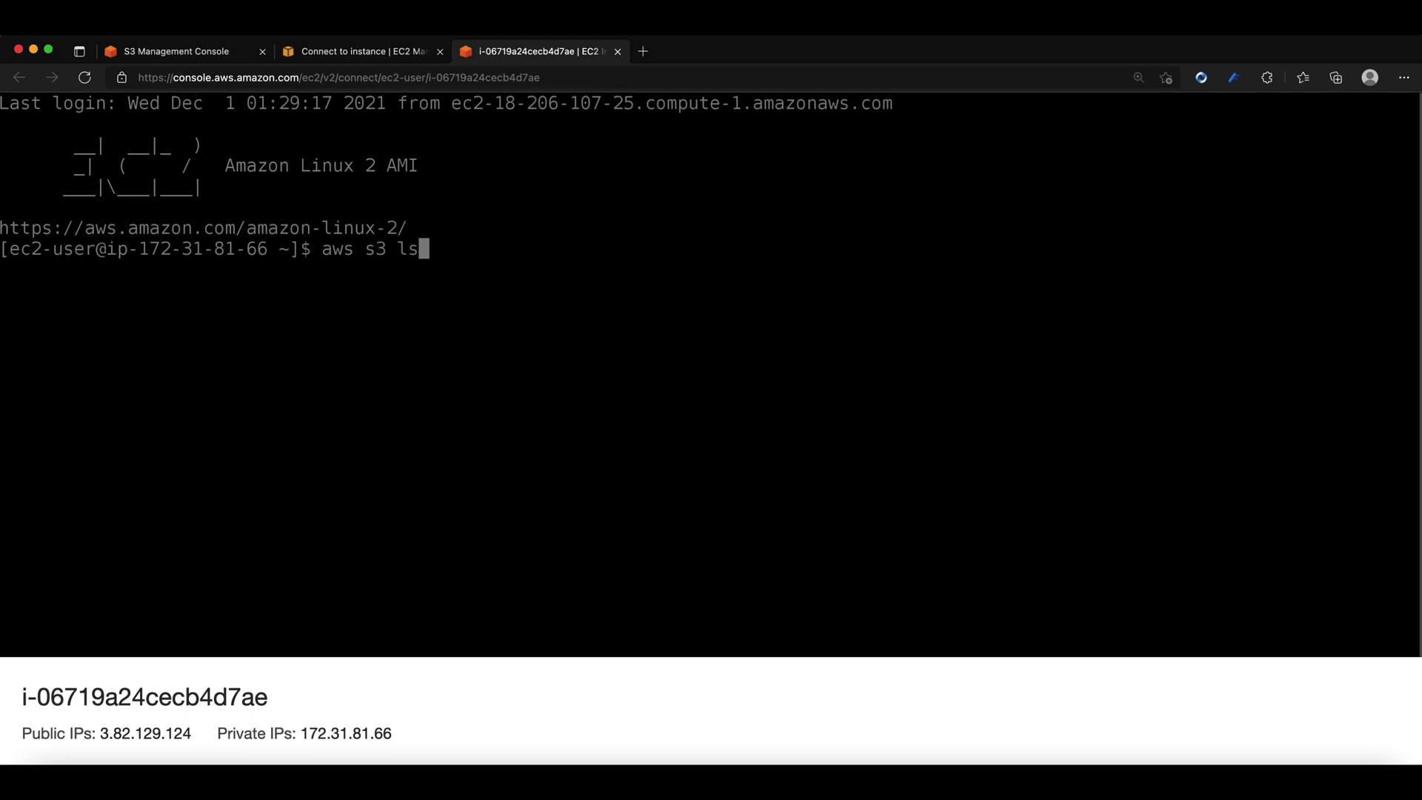
key("Return")
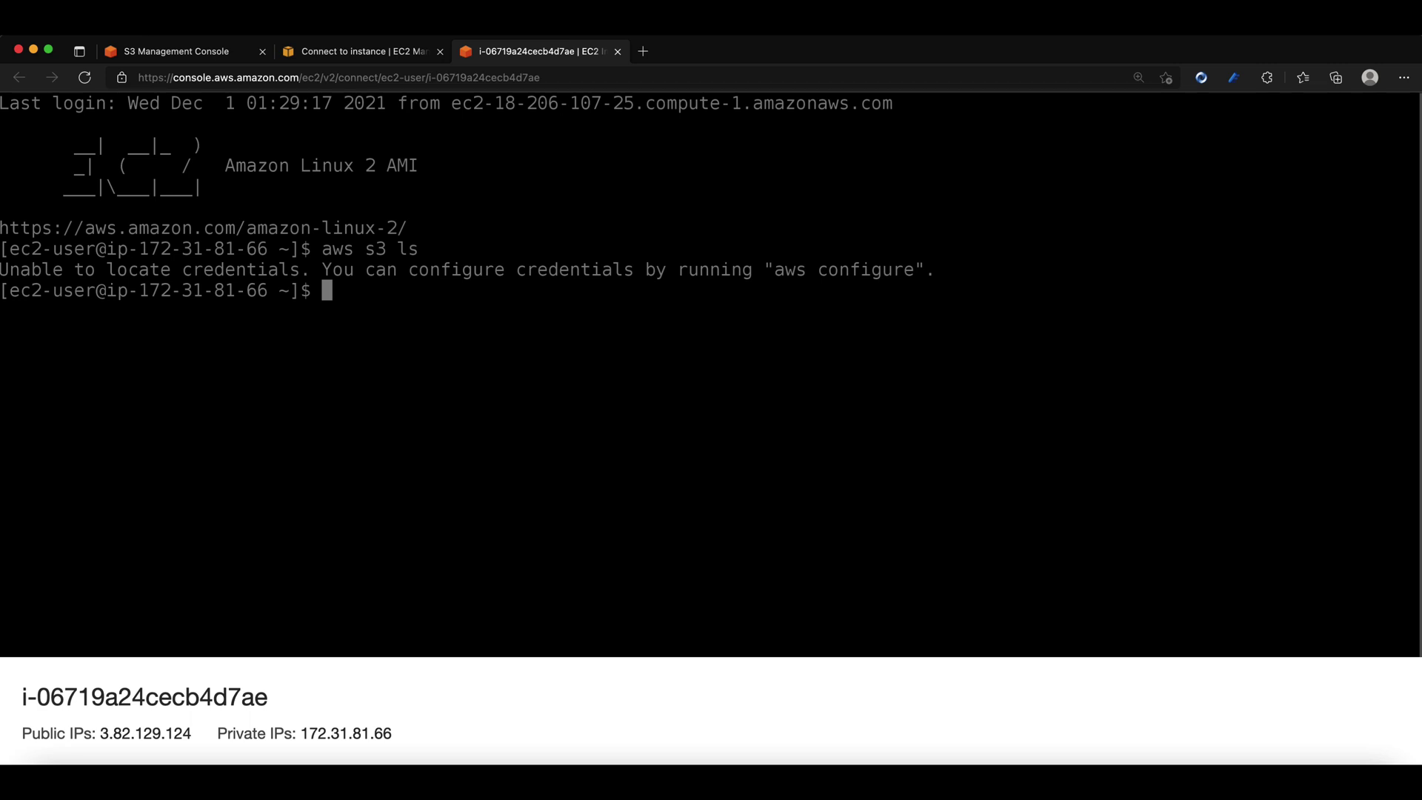
type("aws configure")
key("Return")
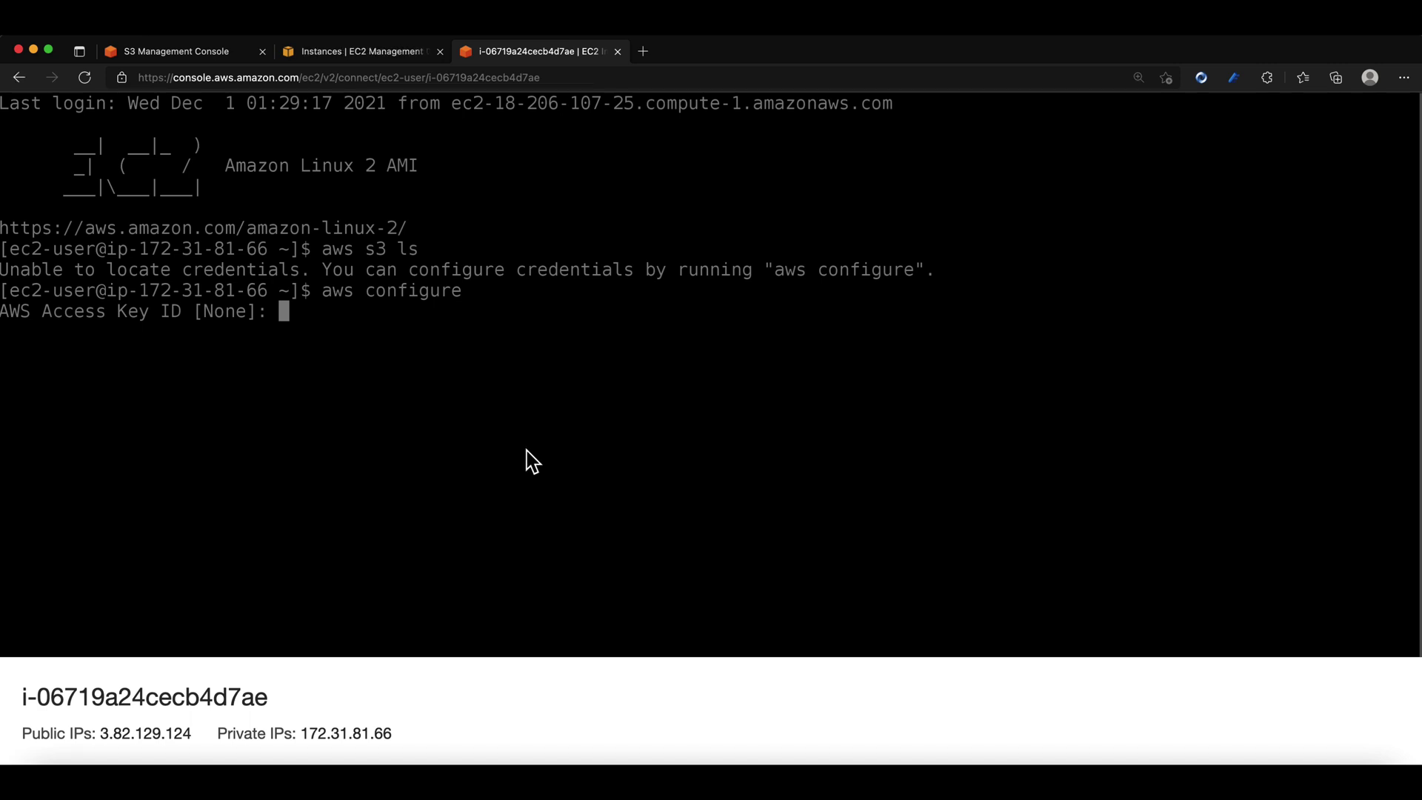
Switch to the EC2 console's browser page, go to the IAM roles, and open the IAMEC2ReadOnly role
left_click(363, 59)
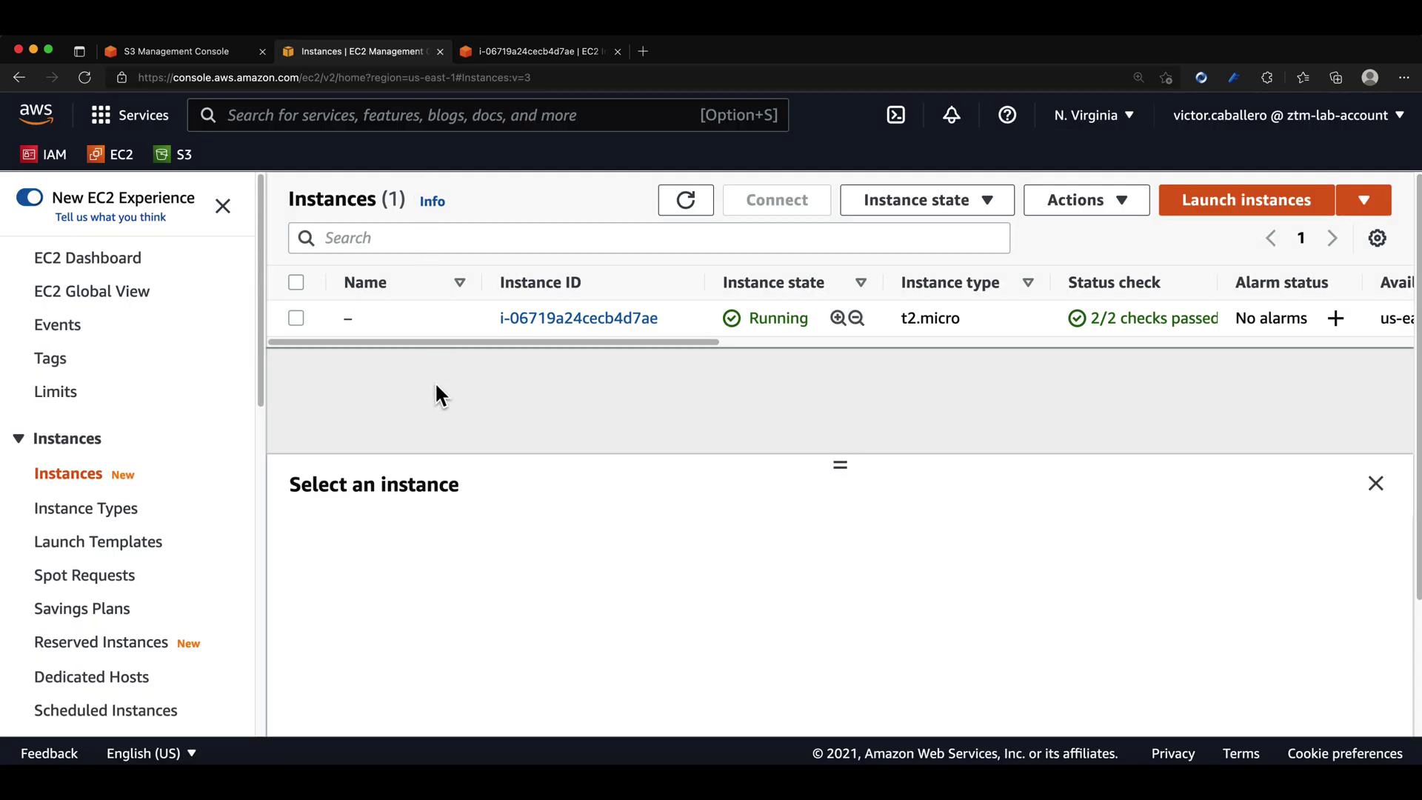
left_click(52, 155)
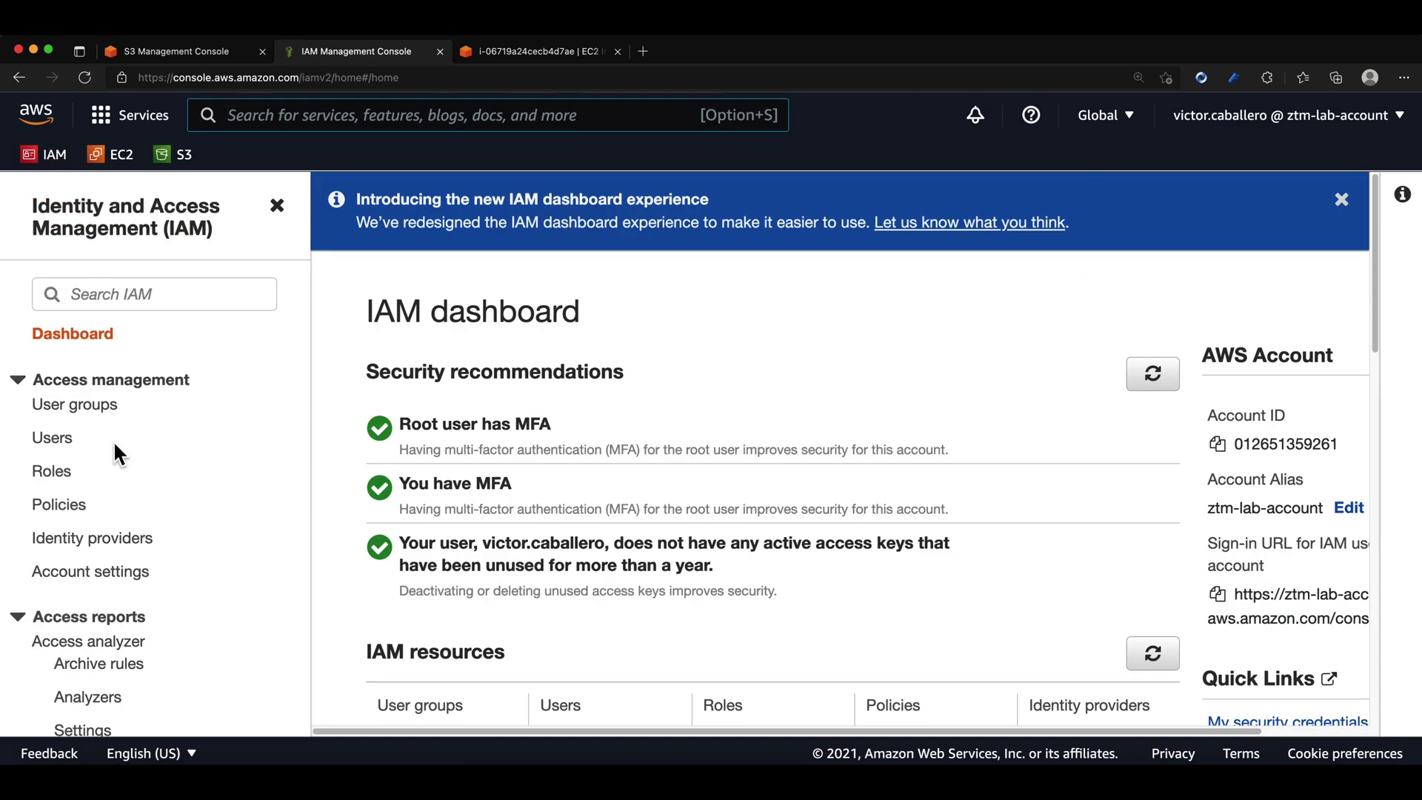
left_click(52, 471)
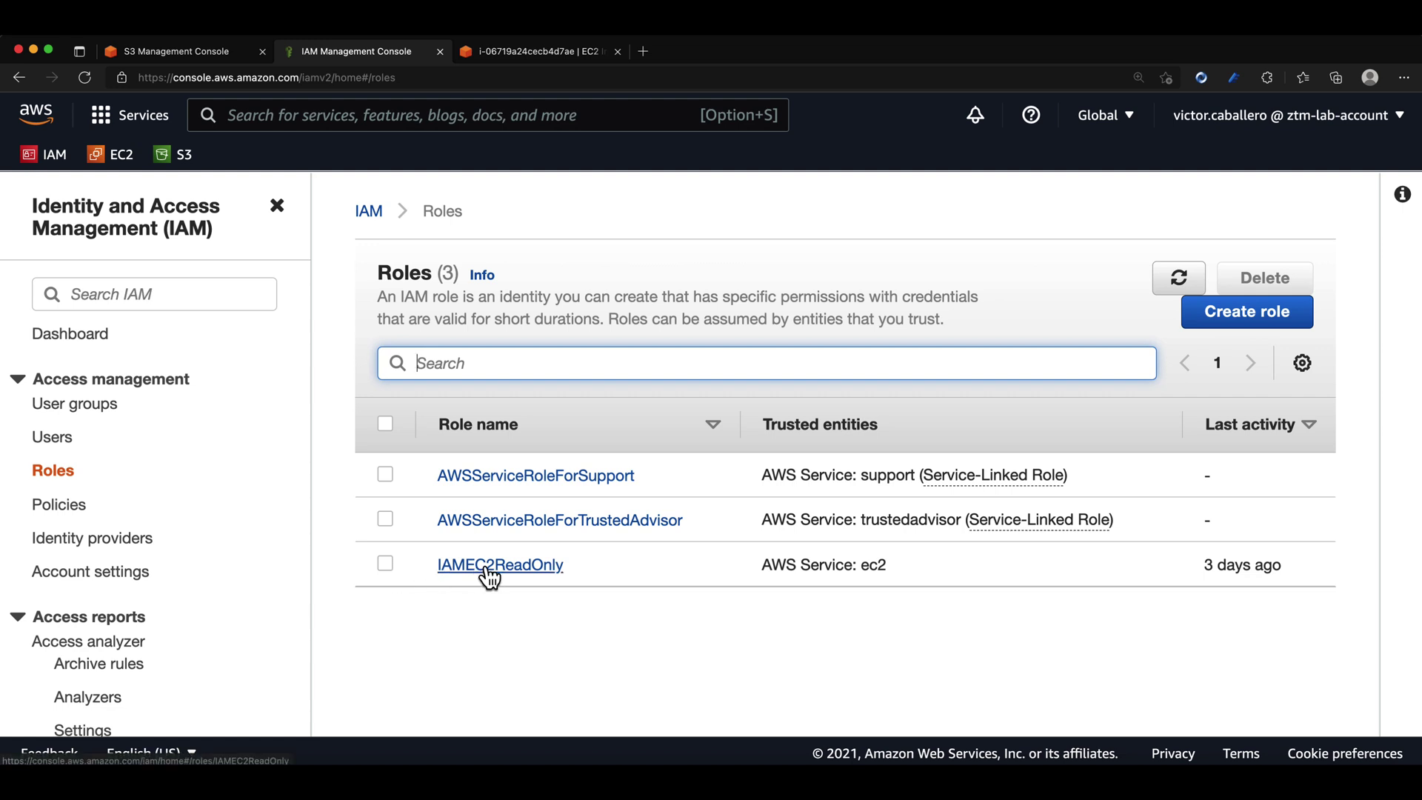
left_click(544, 569)
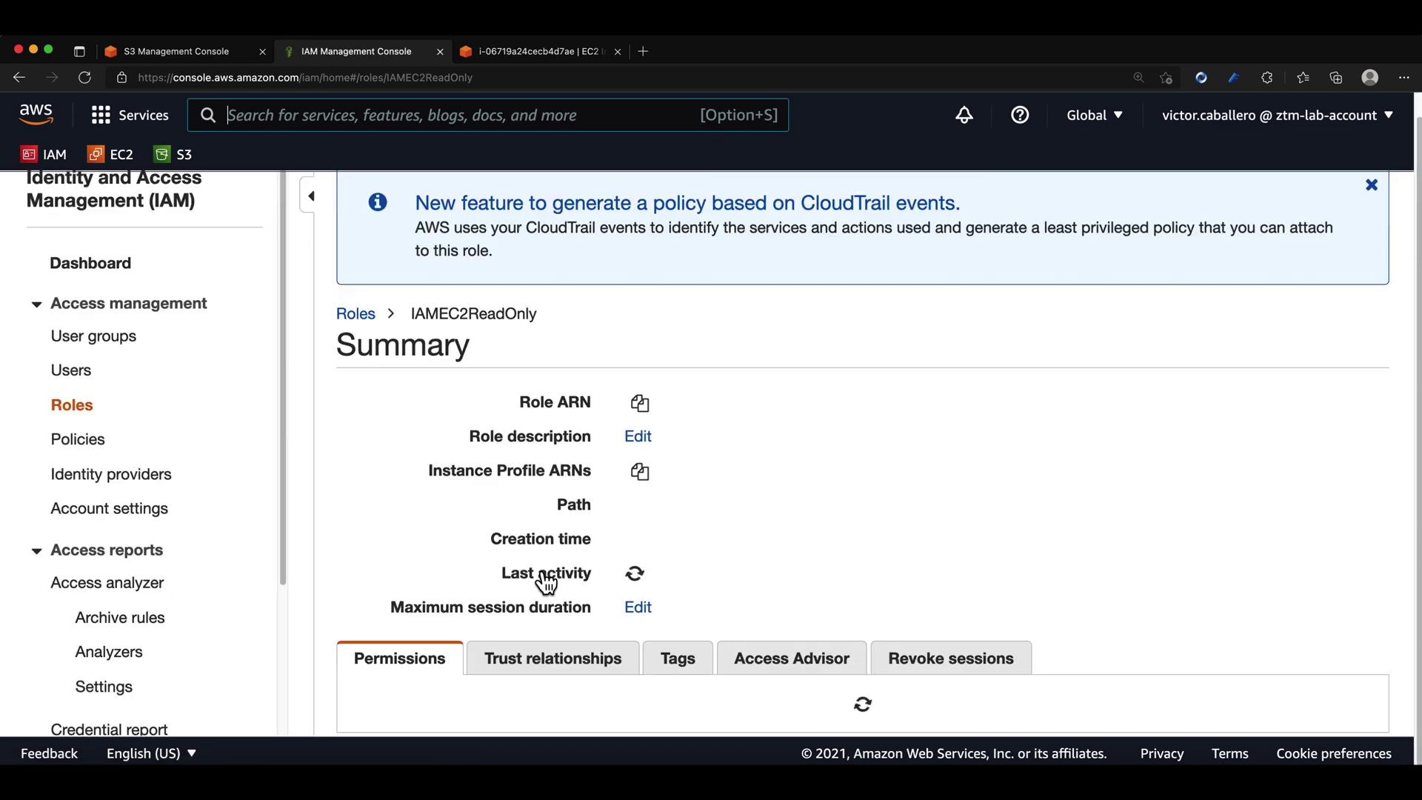
Attach the AWS managed policy AmazonS3ReadOnlyAccess to the IAMEC2ReadOnly role
scroll(545, 578, "down", 3)
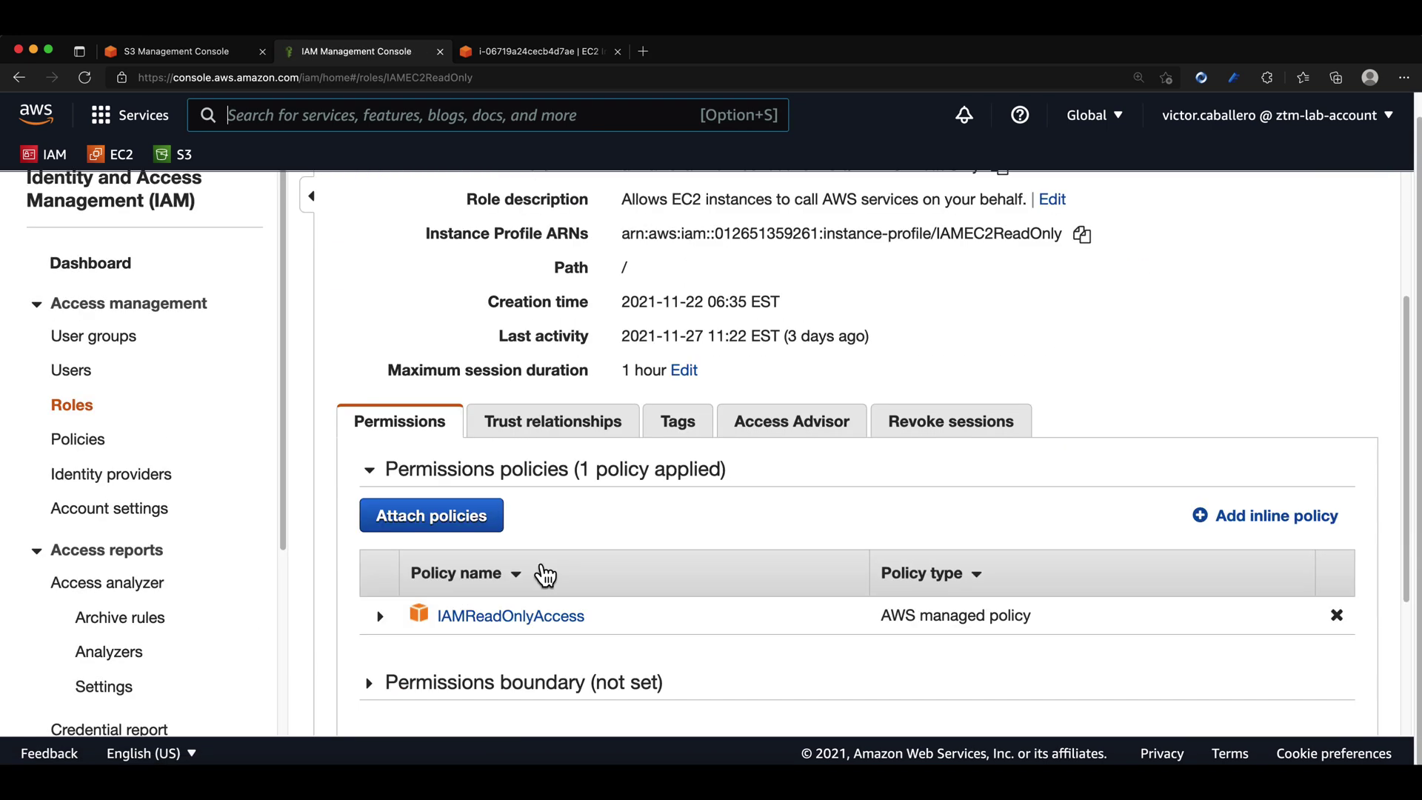
scroll(544, 575, "down", 1)
left_click(455, 479)
left_click(396, 337)
type("AmazonS3ReadOnlyAccess")
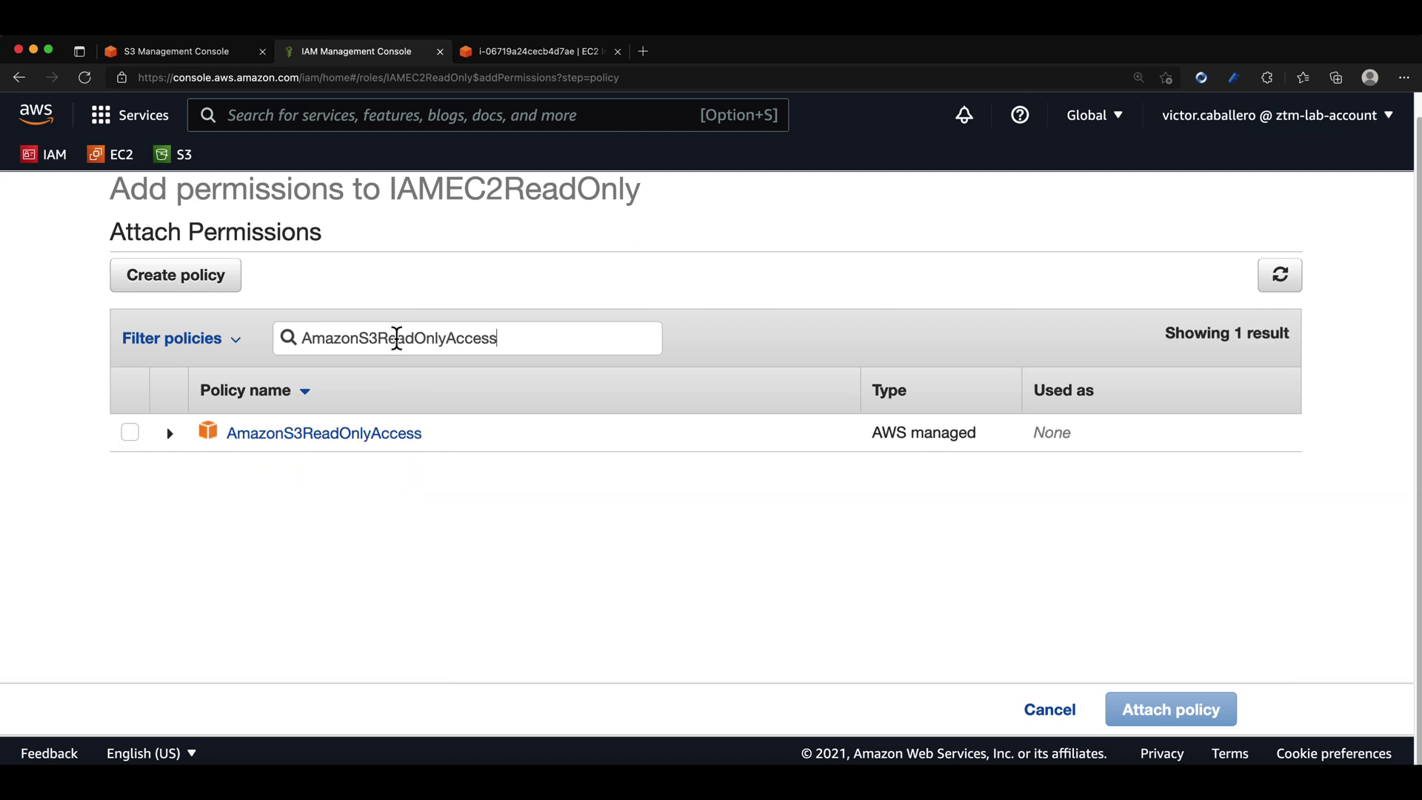
left_click(128, 435)
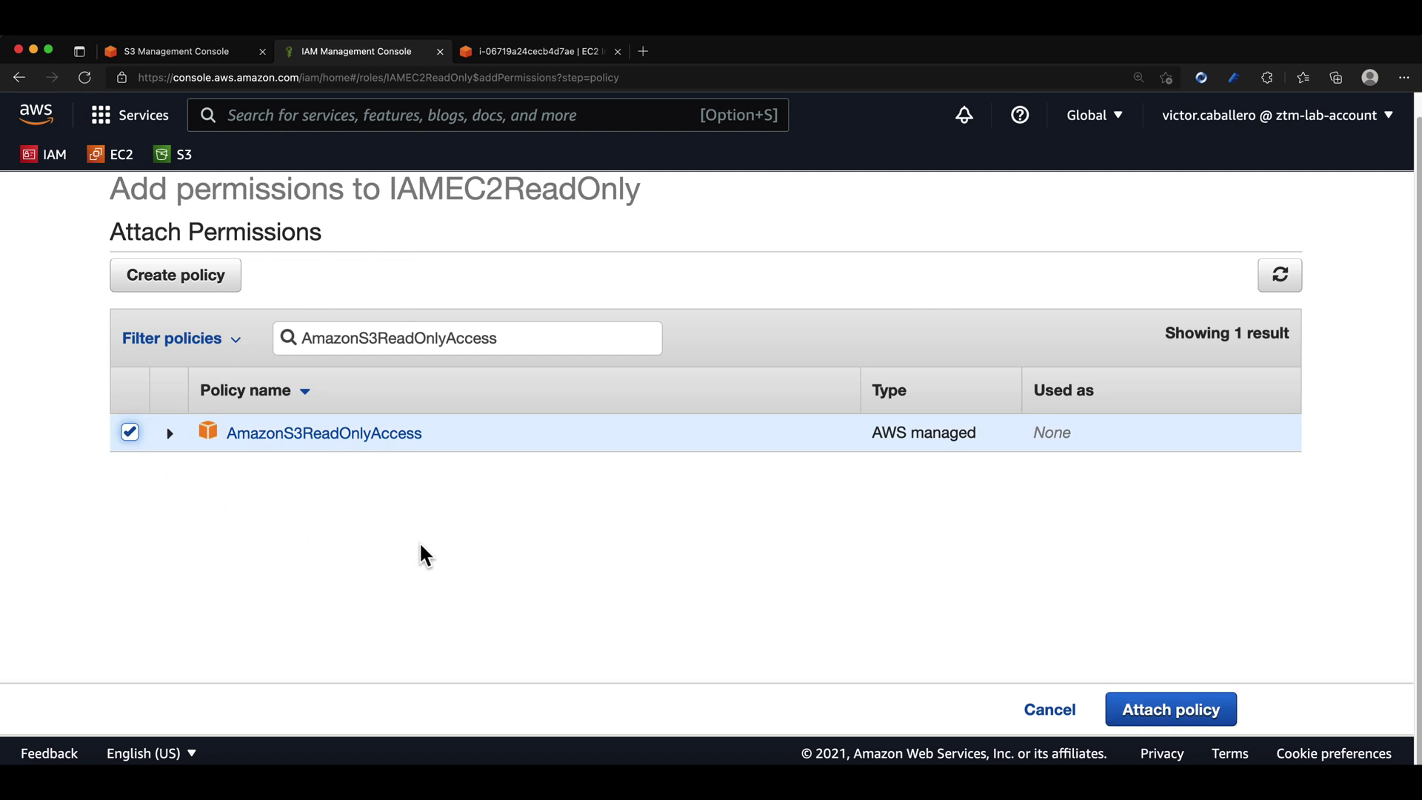
left_click(1164, 713)
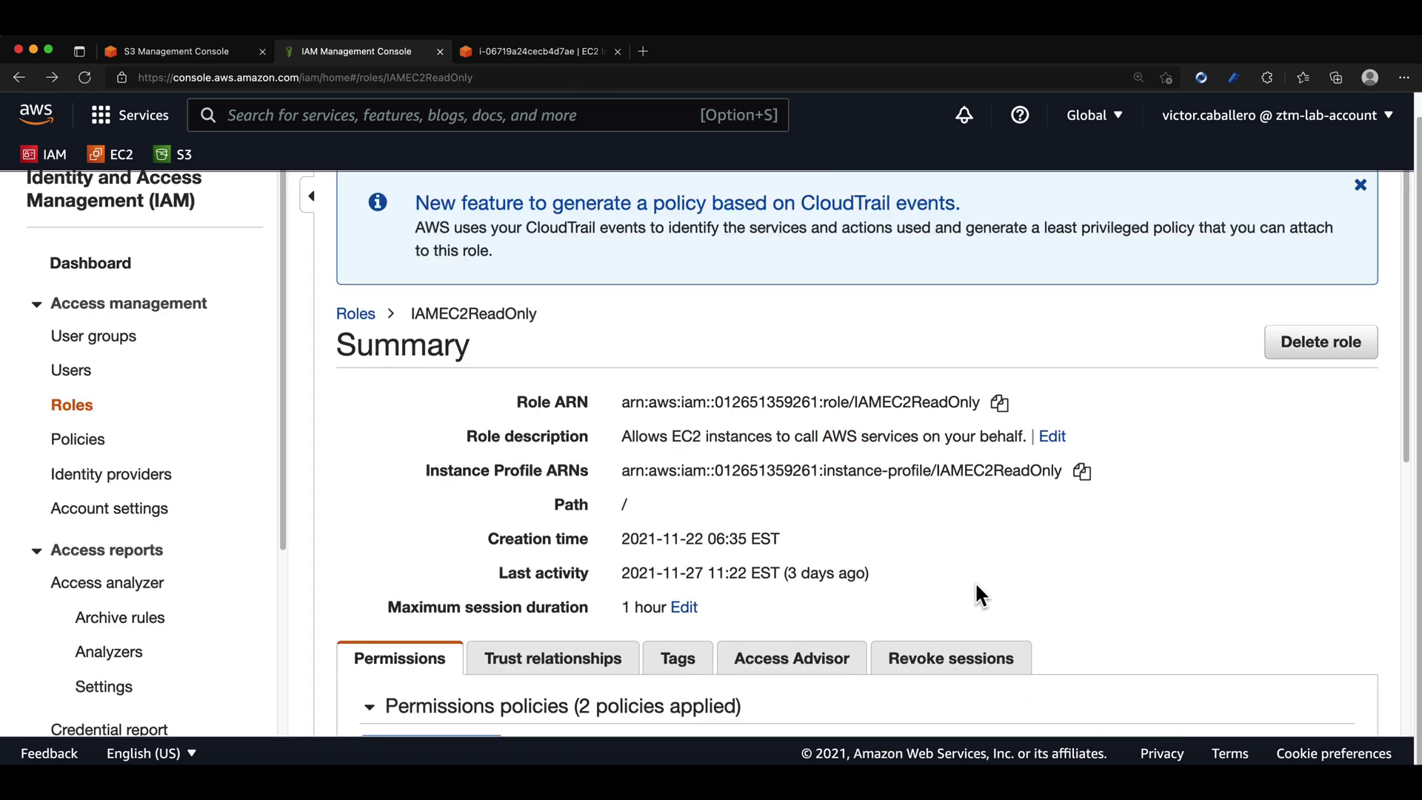
scroll(993, 596, "down", 5)
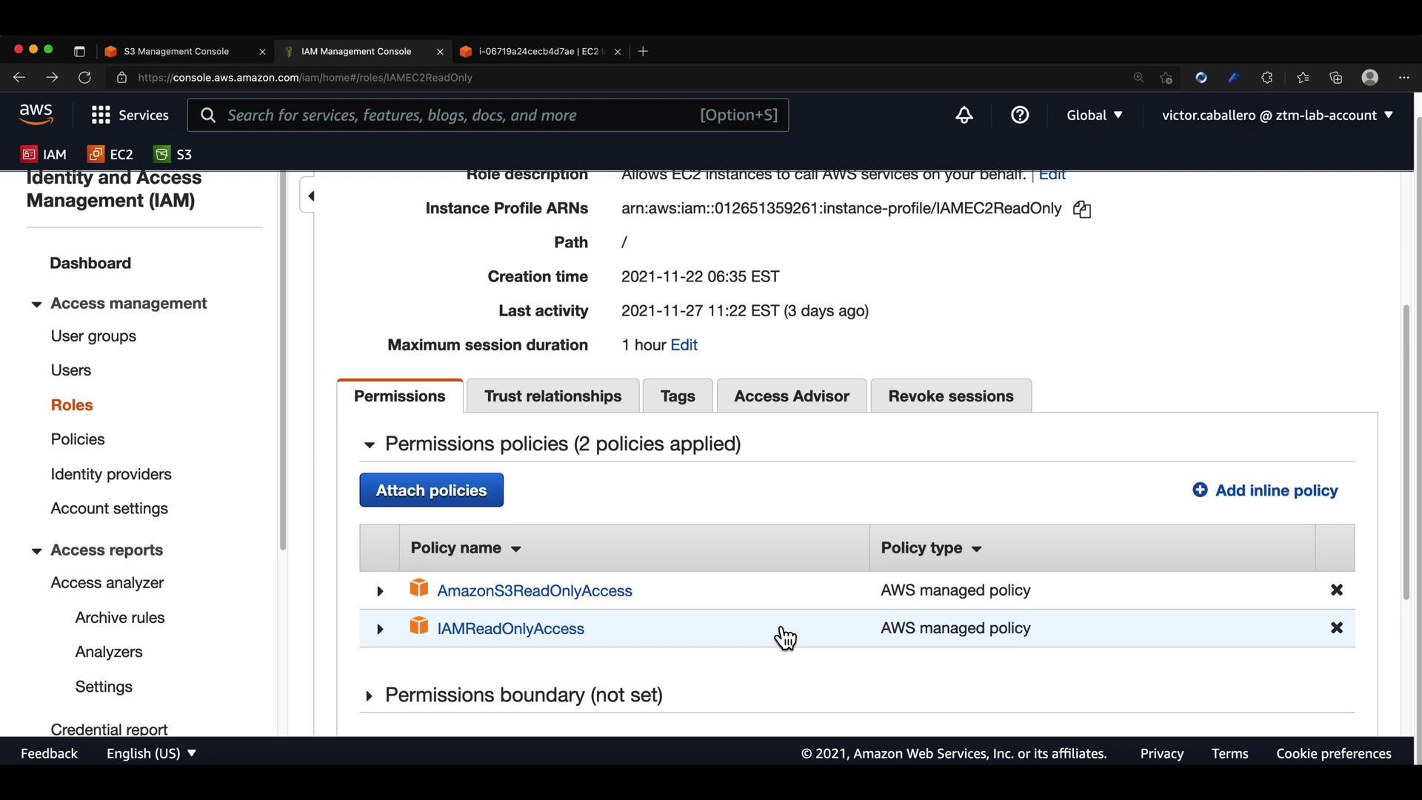
Go to the EC2 instances and attach the IAMEC2ReadOnly role to the running t2.micro instance
left_click(113, 155)
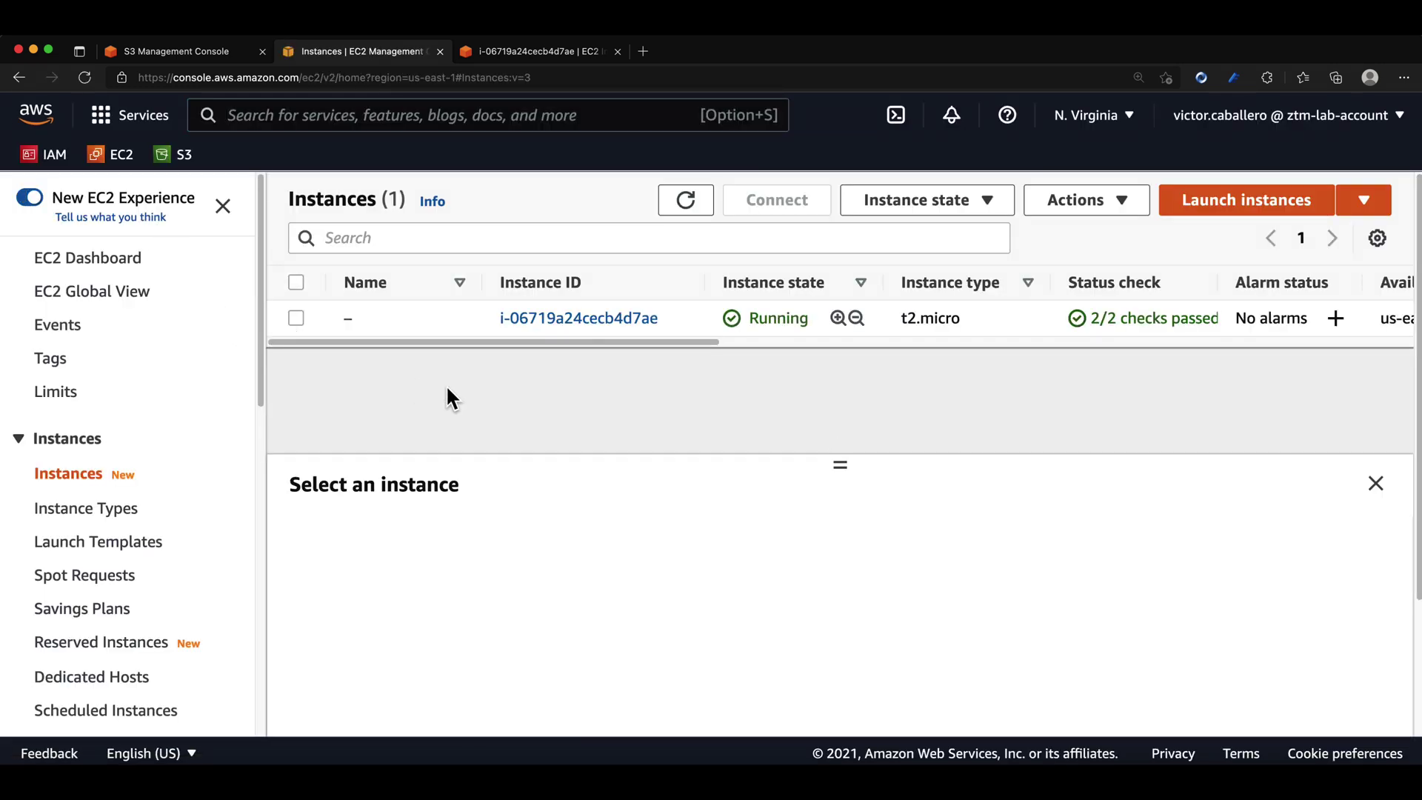
left_click(295, 318)
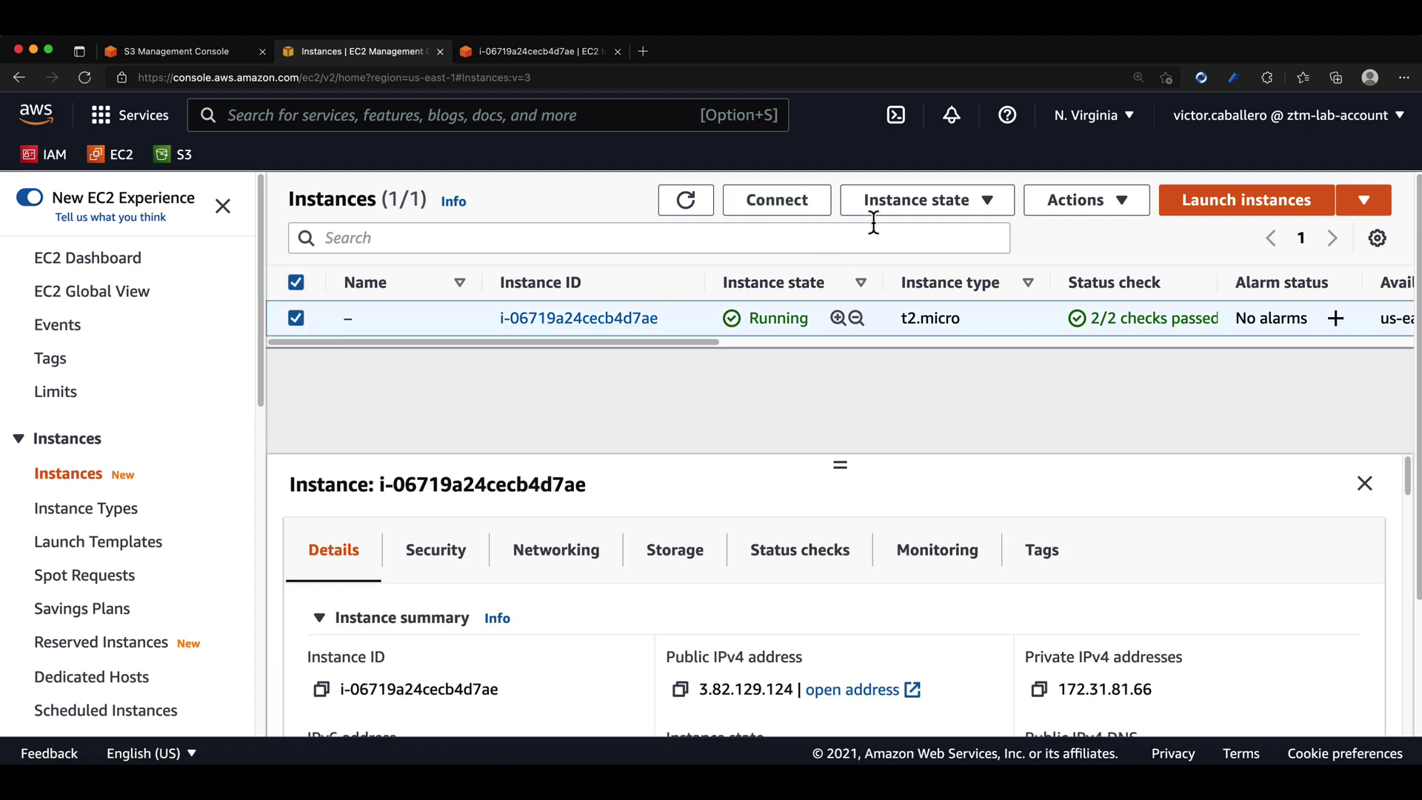
left_click(1083, 200)
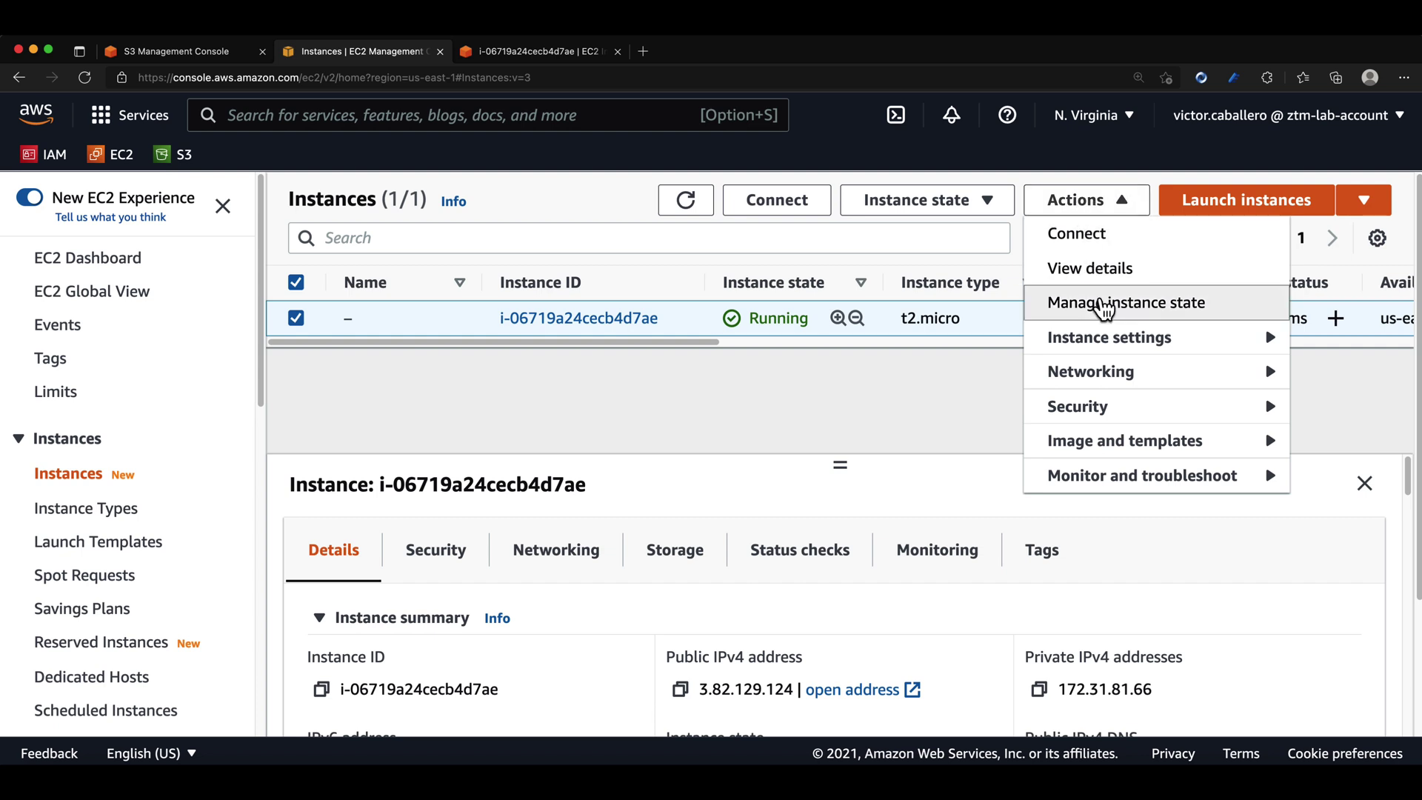
mouse_move(1125, 413)
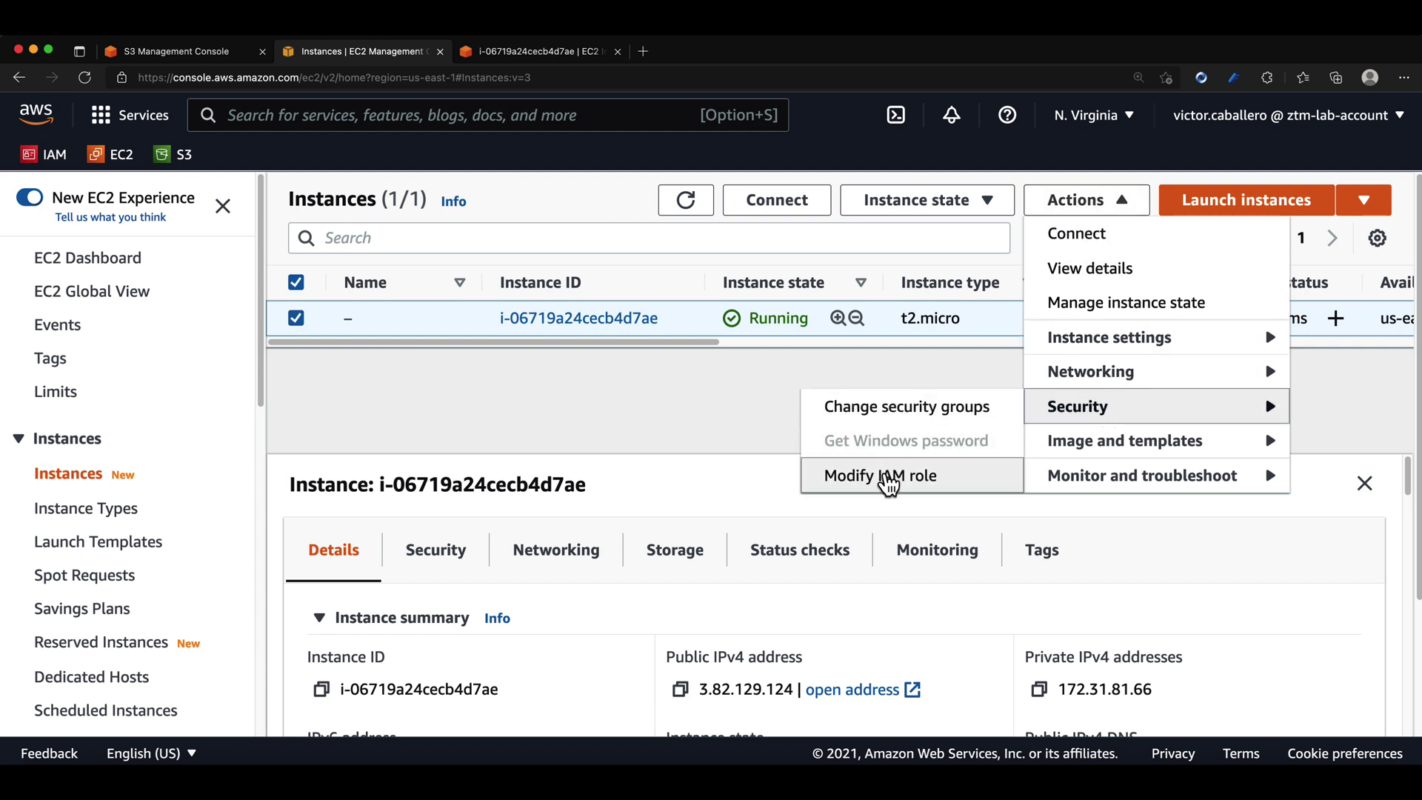
left_click(865, 483)
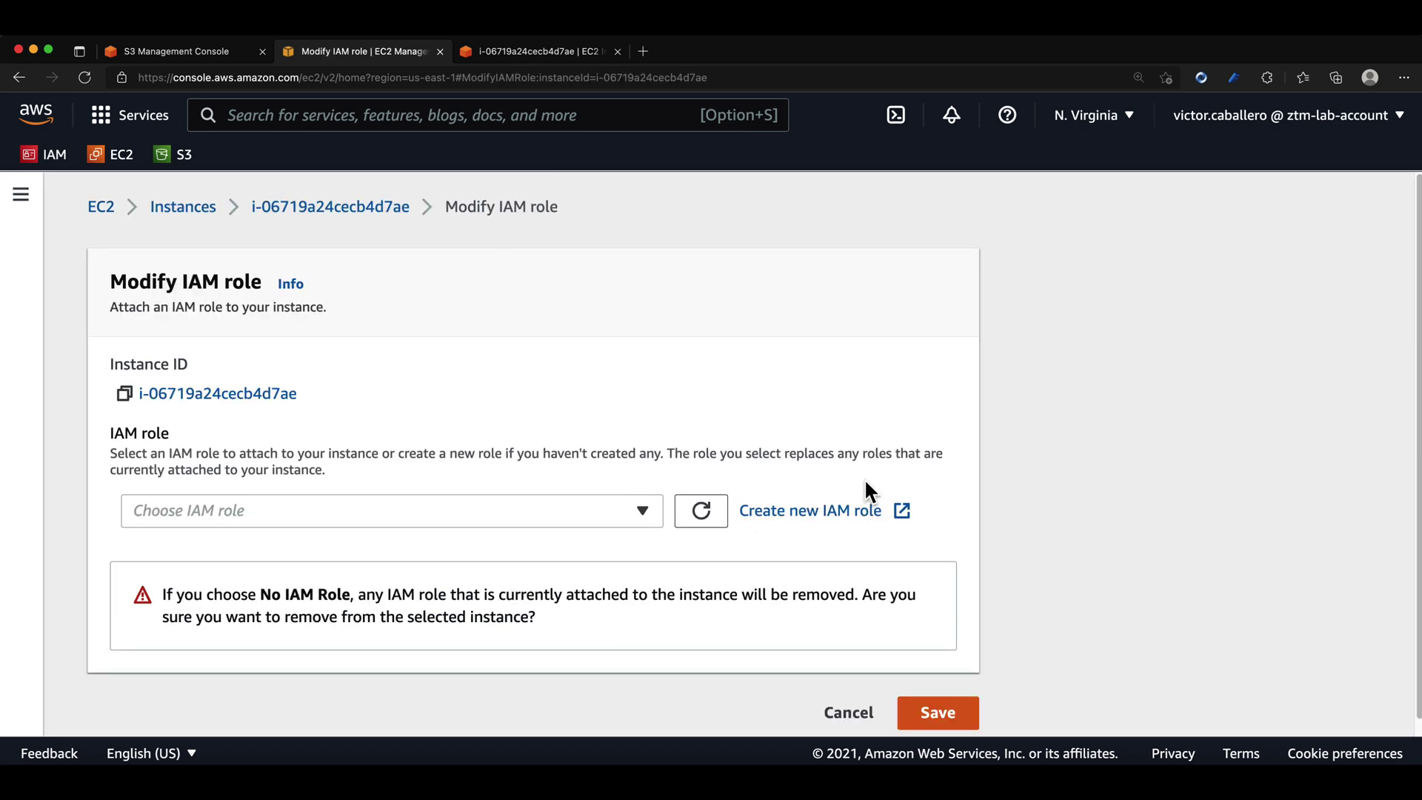
scroll(365, 493, "down", 1)
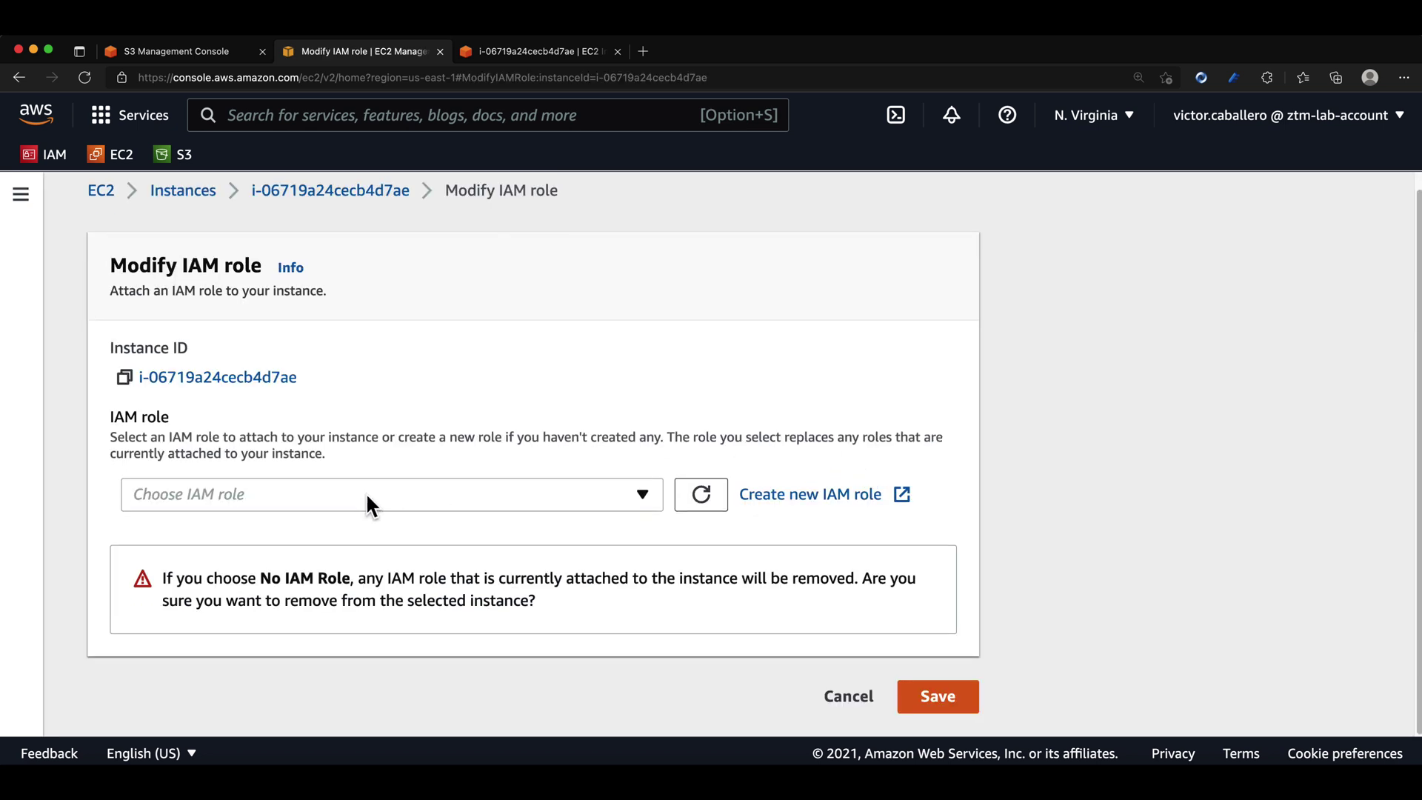
left_click(365, 500)
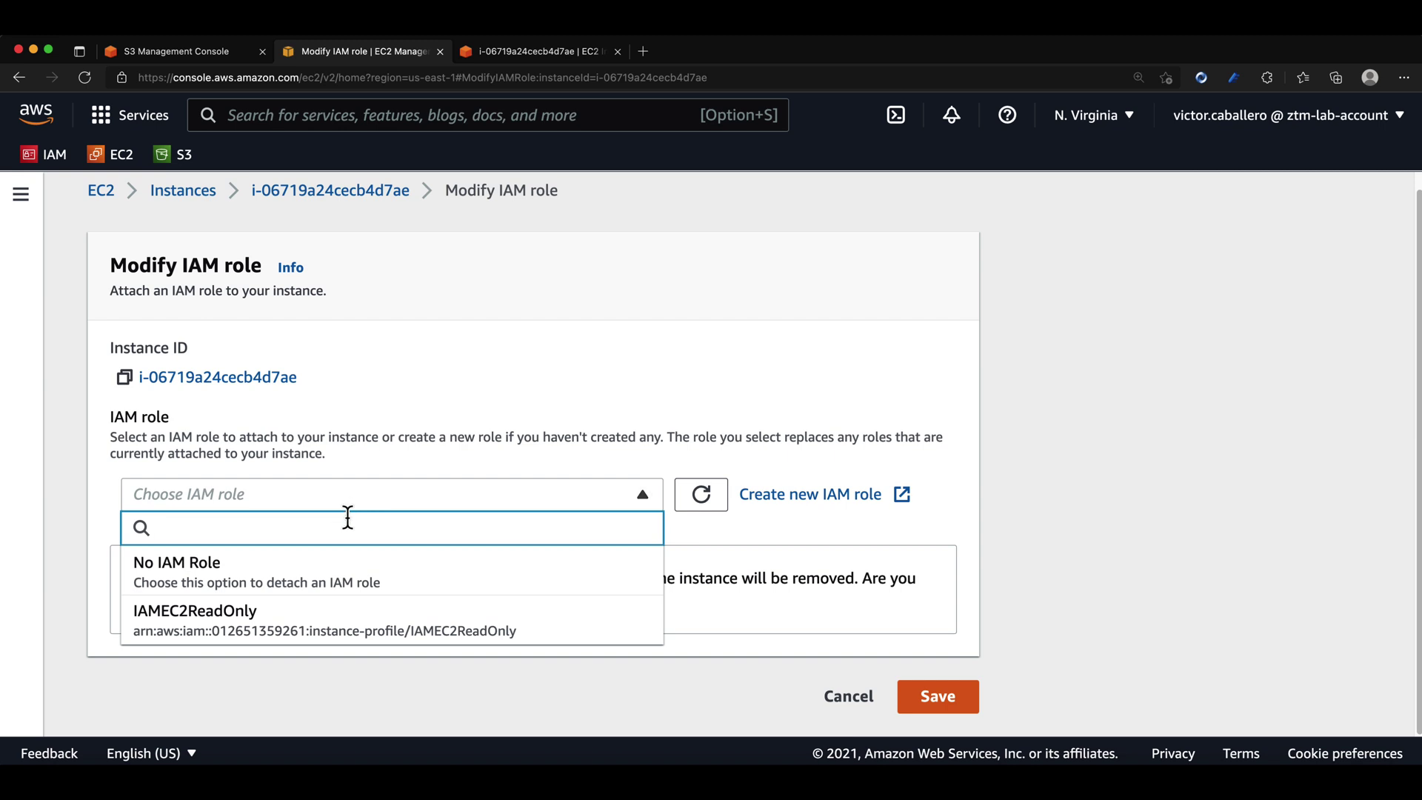
left_click(287, 636)
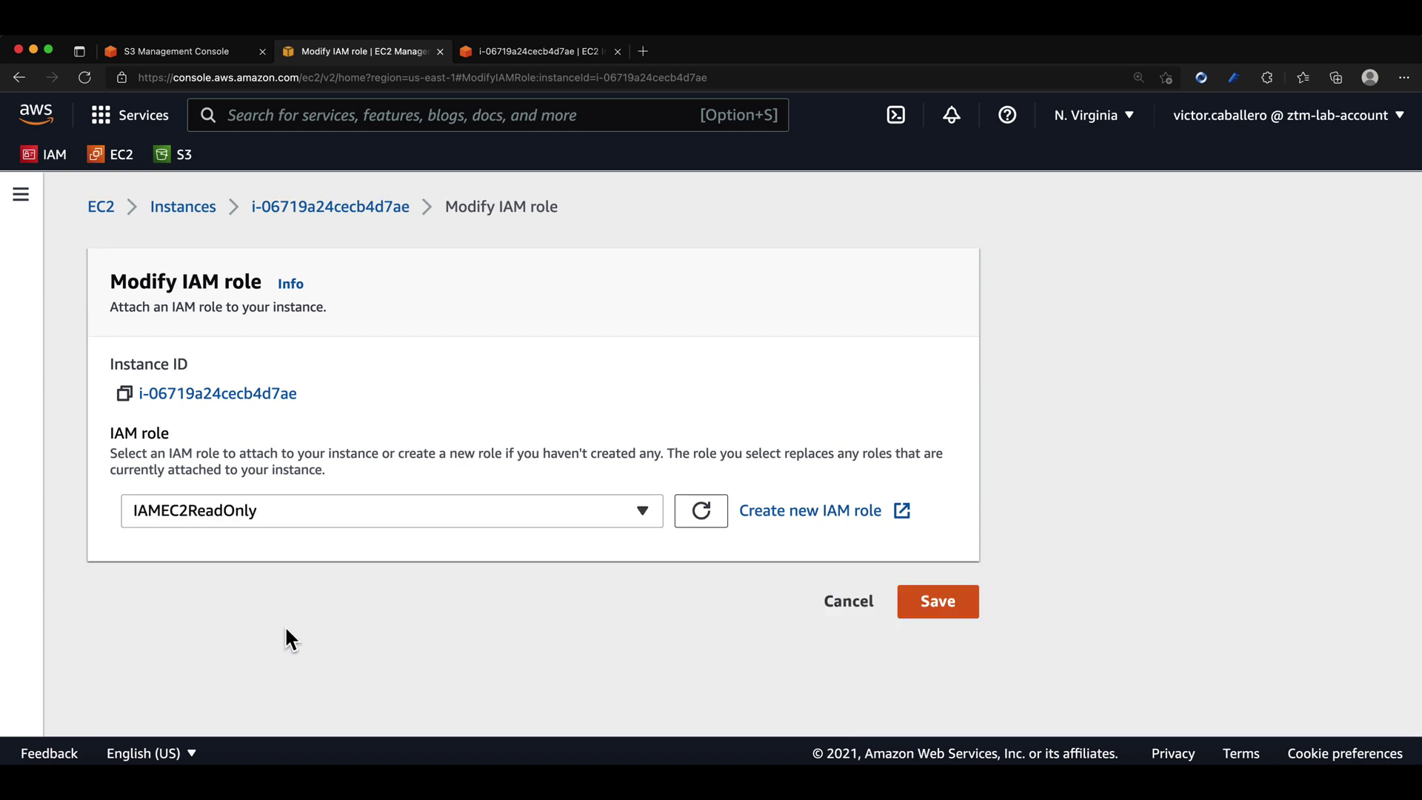
left_click(436, 518)
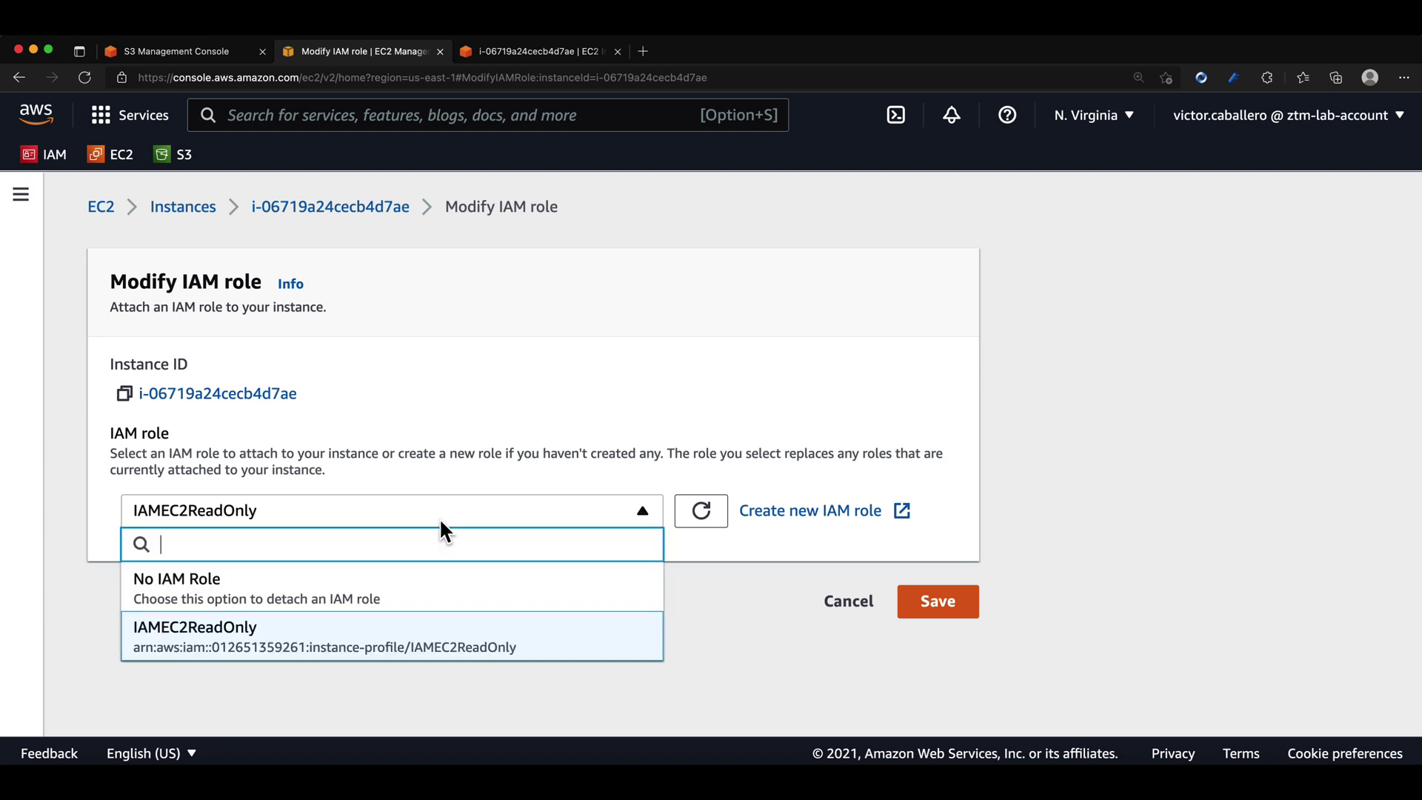
left_click(547, 637)
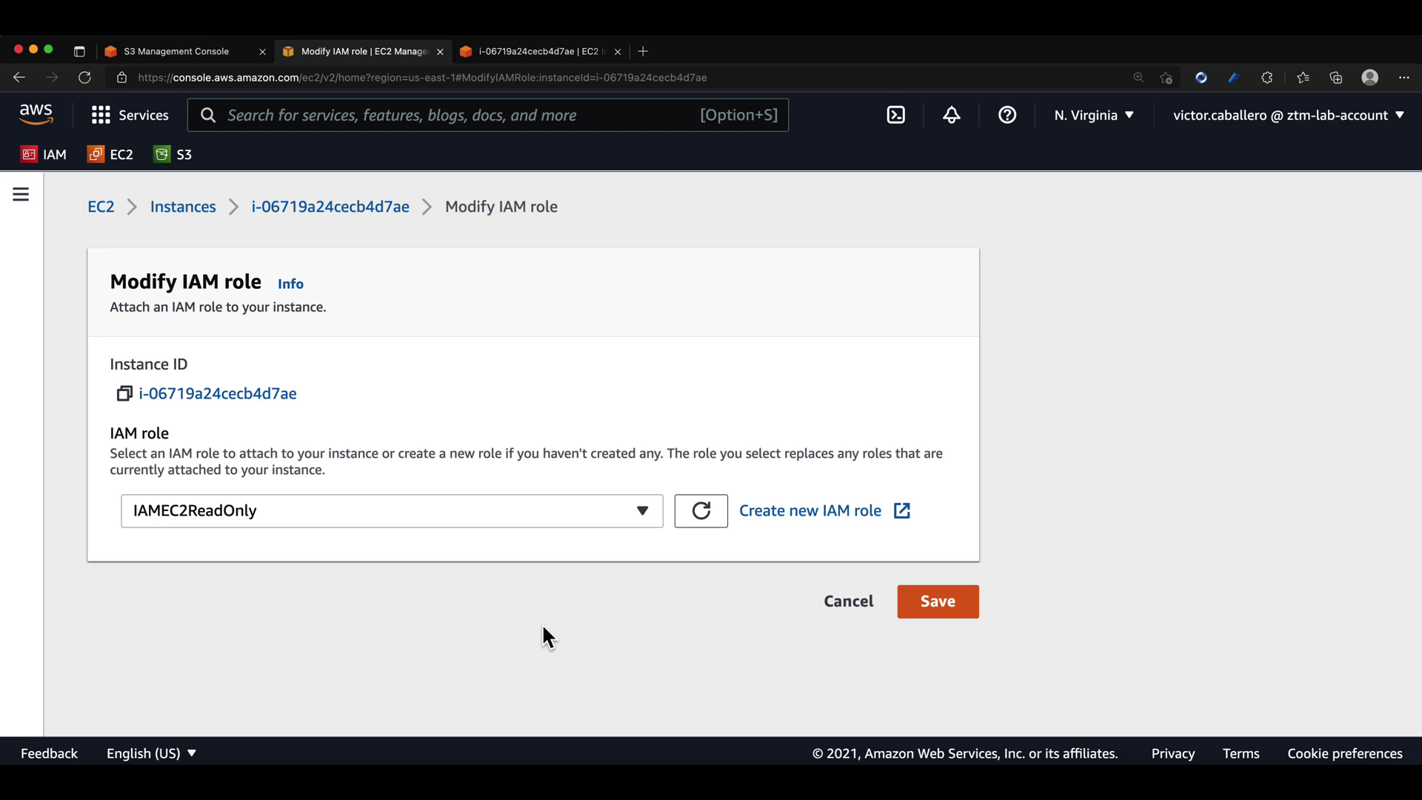
left_click(930, 607)
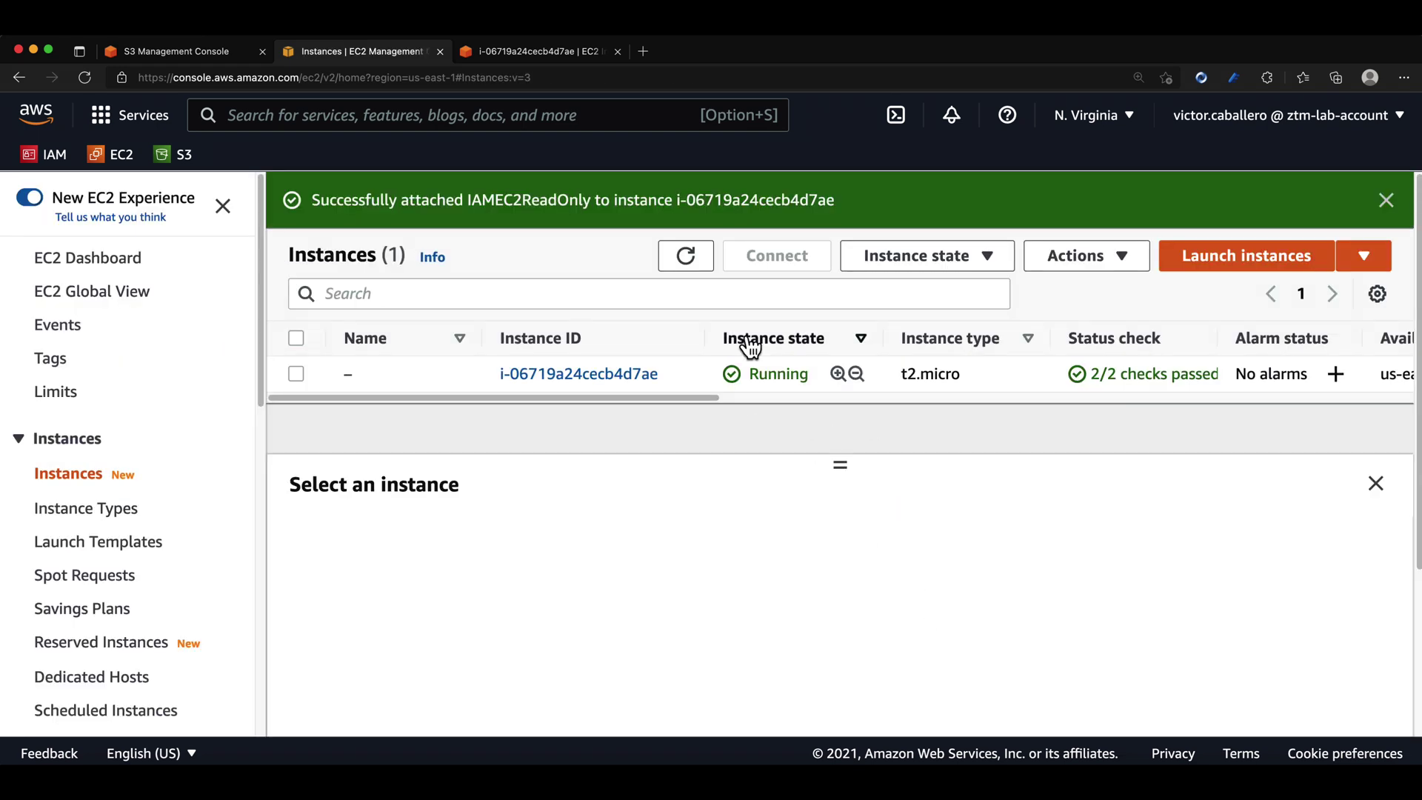
Switch to the instance's terminal page and finish "aws configure" with the access key, secret key, region and output format left blank
left_click(543, 53)
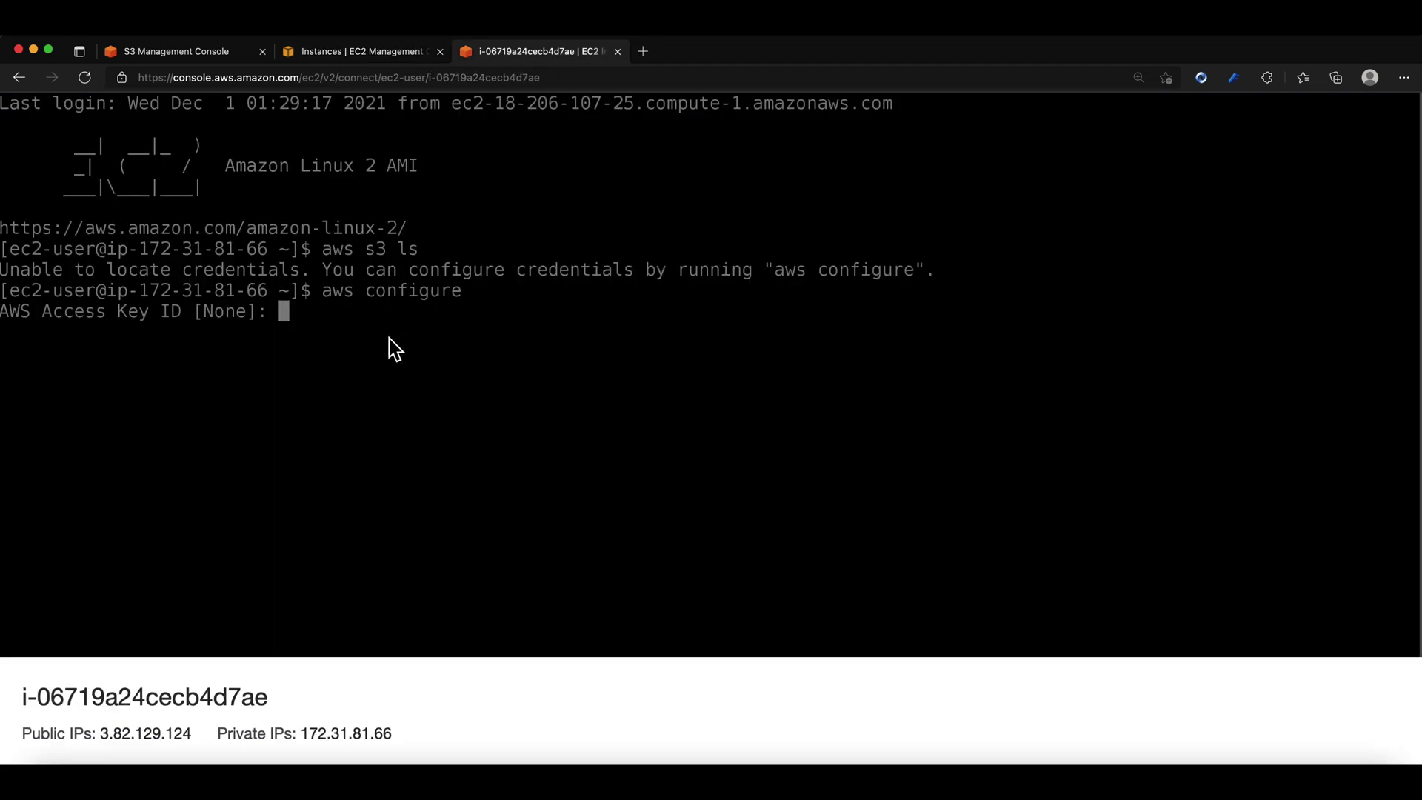
key("Return")
key("Return")
key("Return")
key("Return")
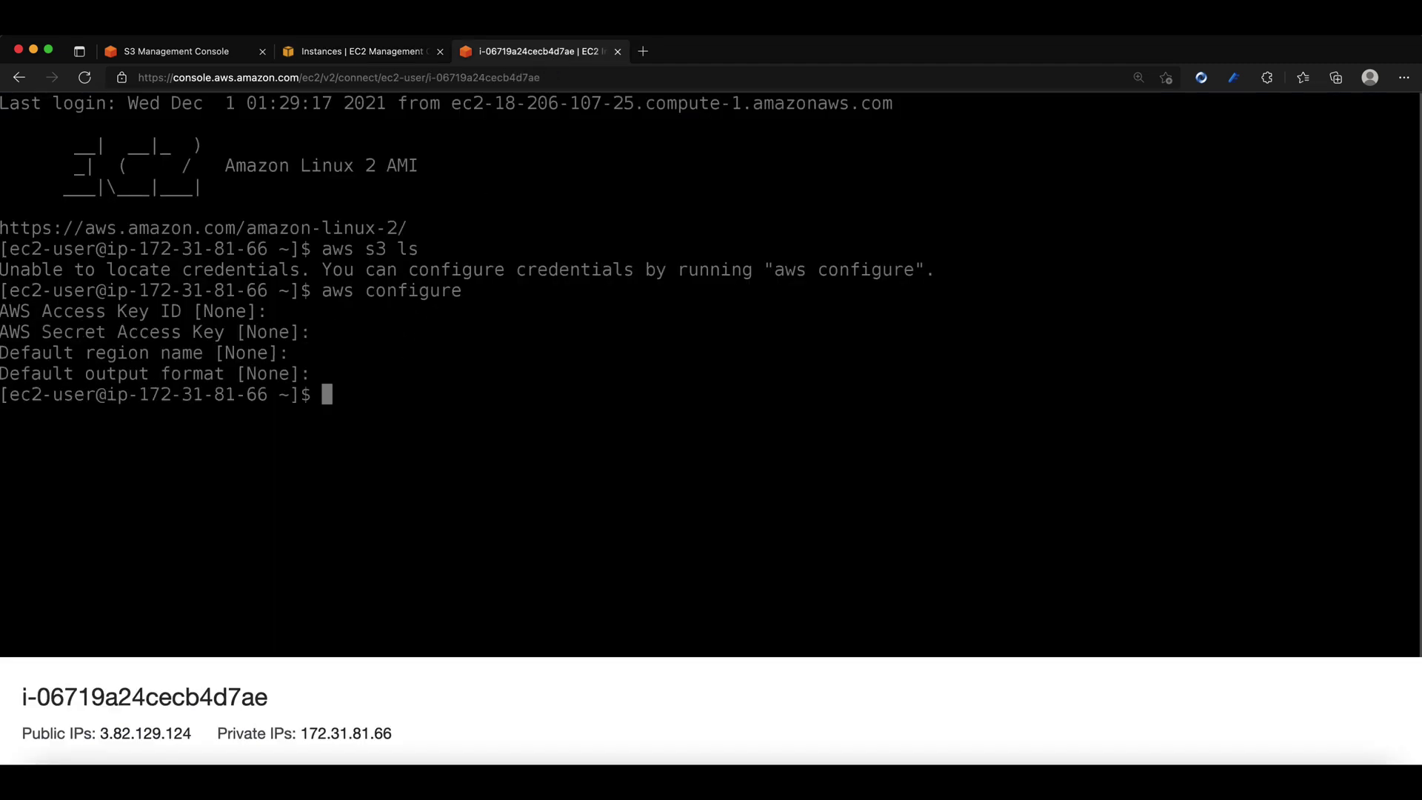
Rerun "aws s3 ls" in the instance terminal to list the S3 buckets
key("Up")
key("Up")
key("Return")
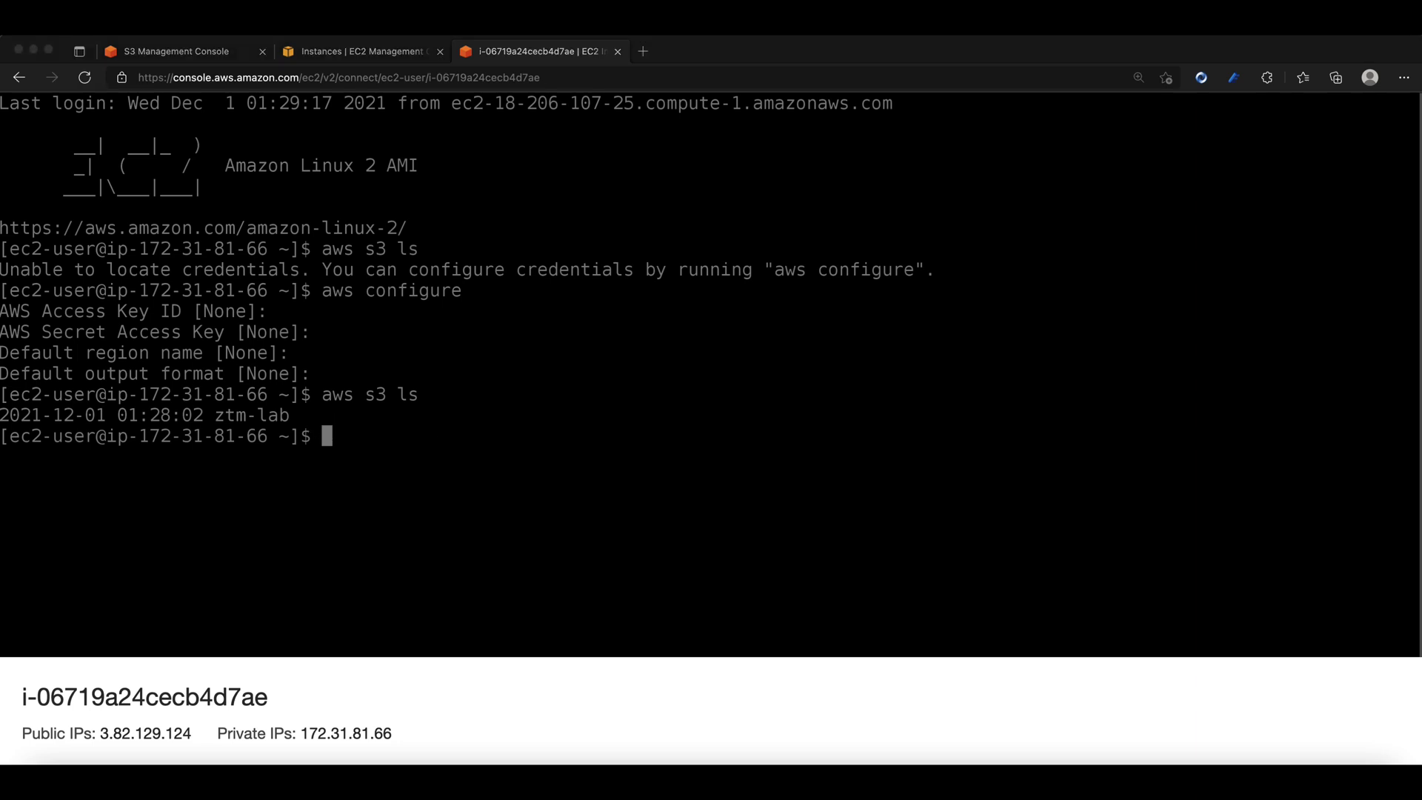
List the bucket's files with "aws s3 ls s3://ztm-lab --recursive --human-readable --summarize" and examine the output
left_click(514, 498)
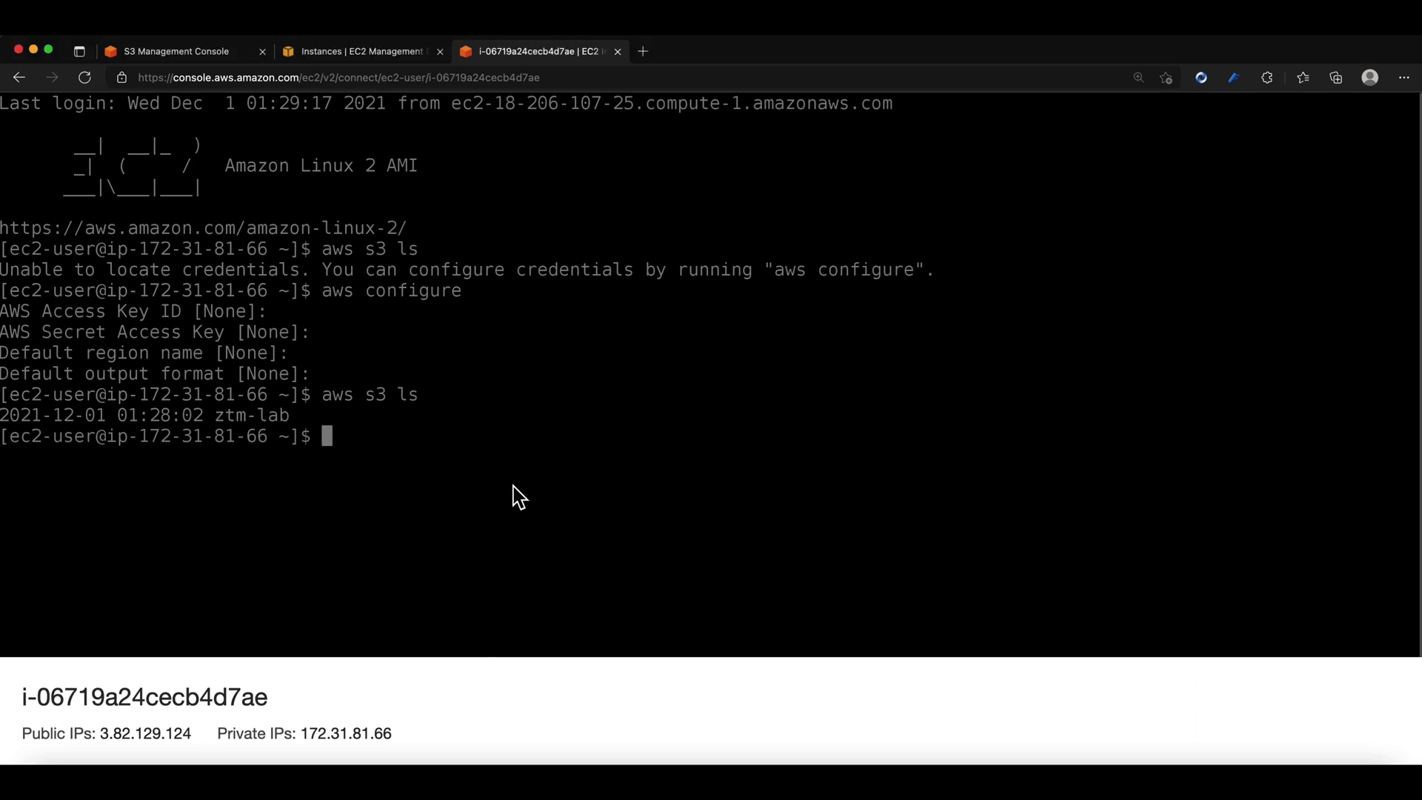
type("aws s3 ls s3://ztm-lab --recursive --human-readable --summarize")
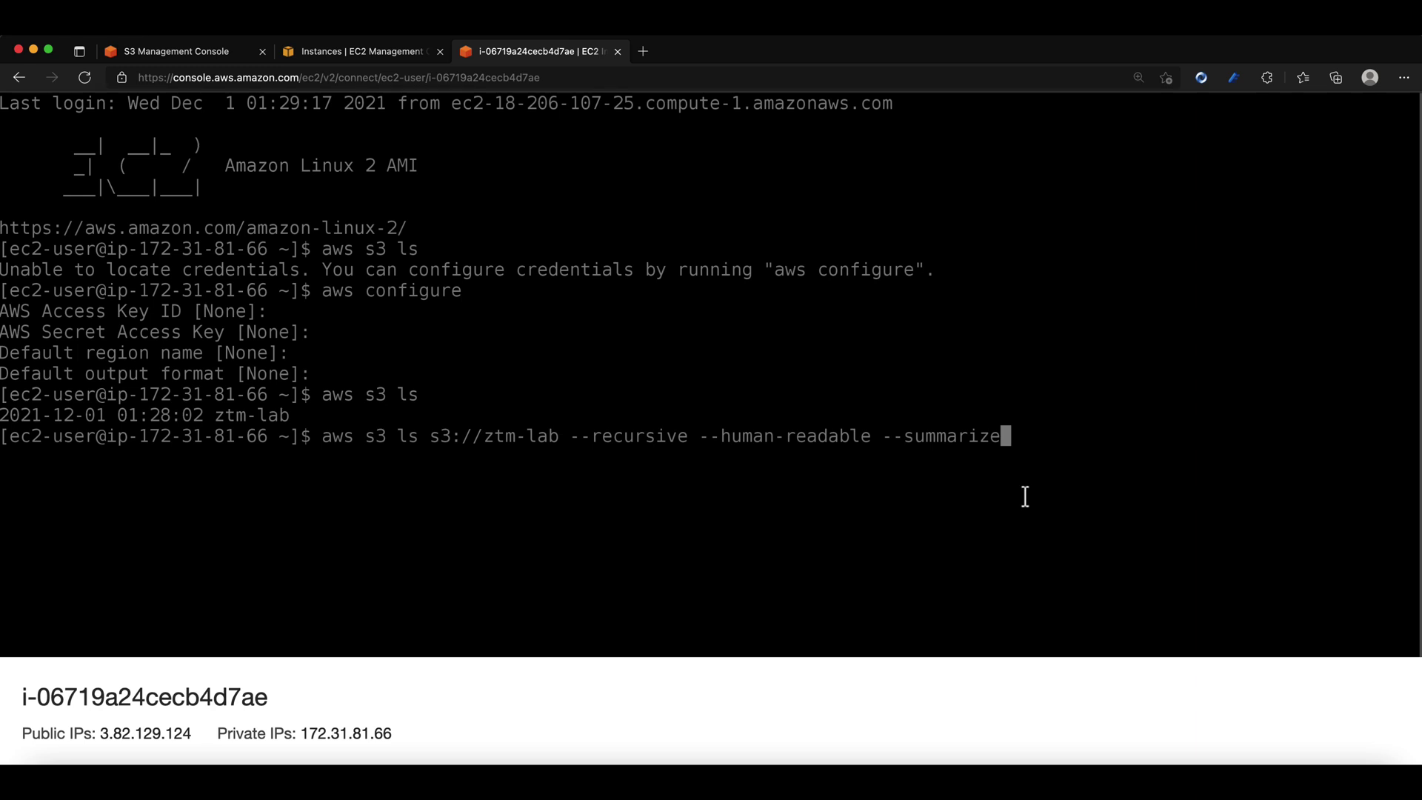
key("Return")
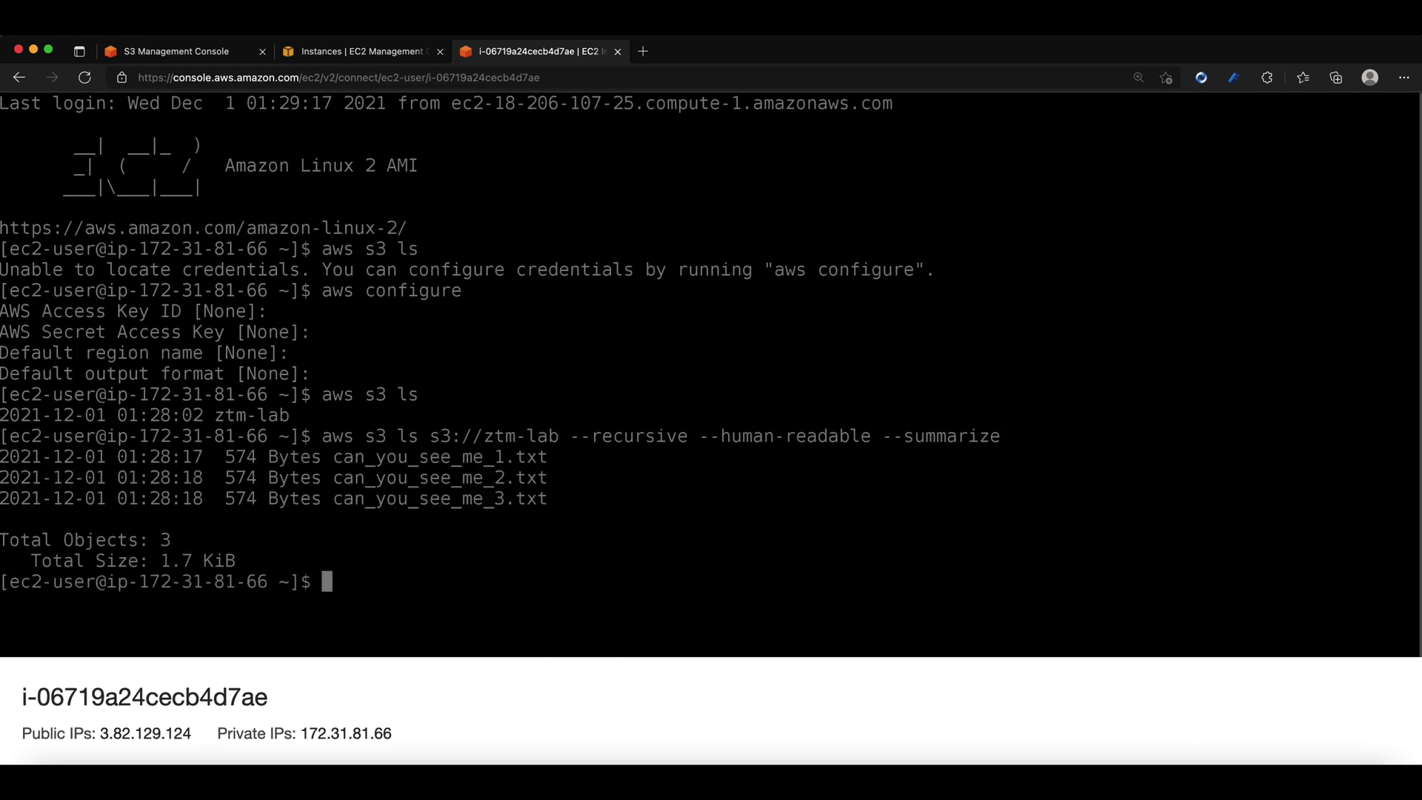
left_click_drag(323, 455, 536, 461)
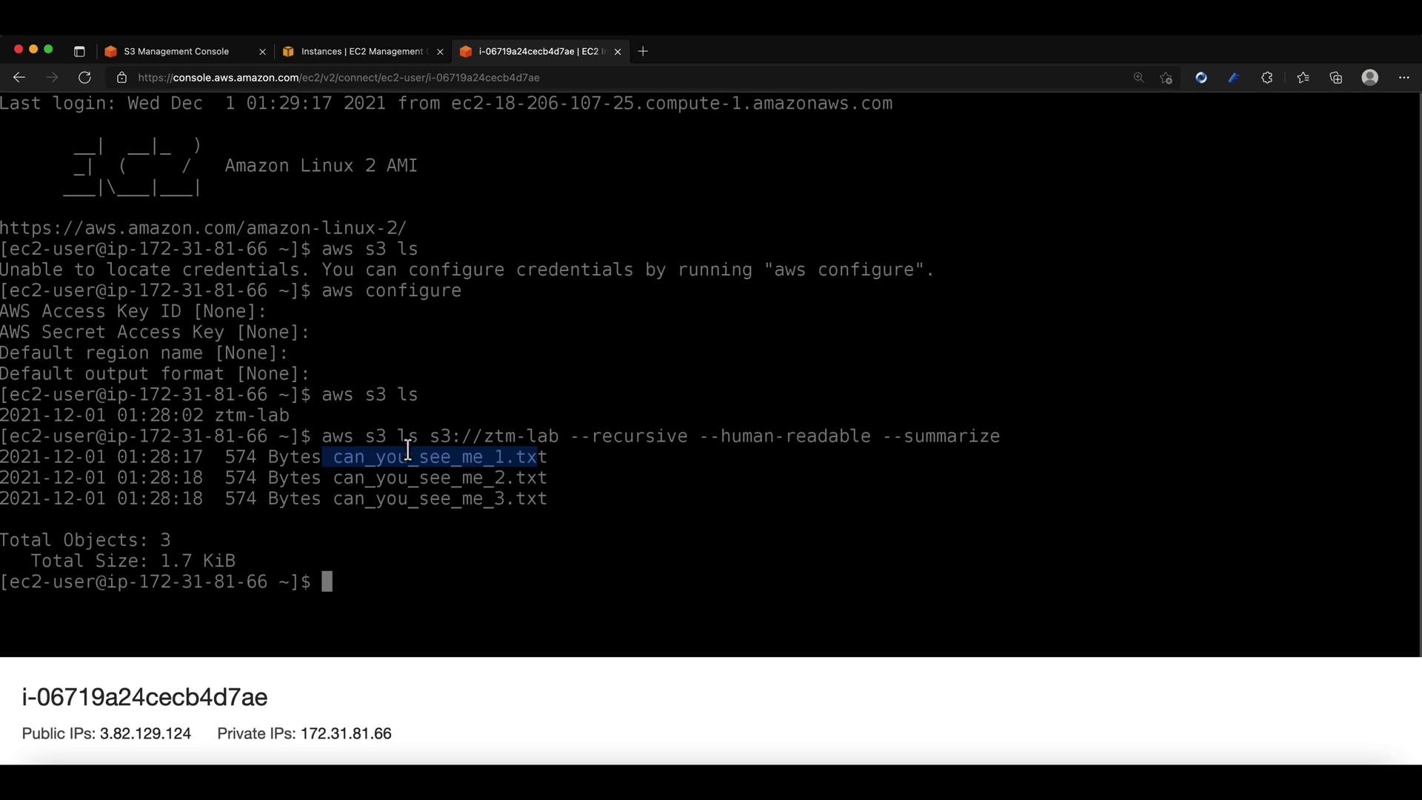
key("Return")
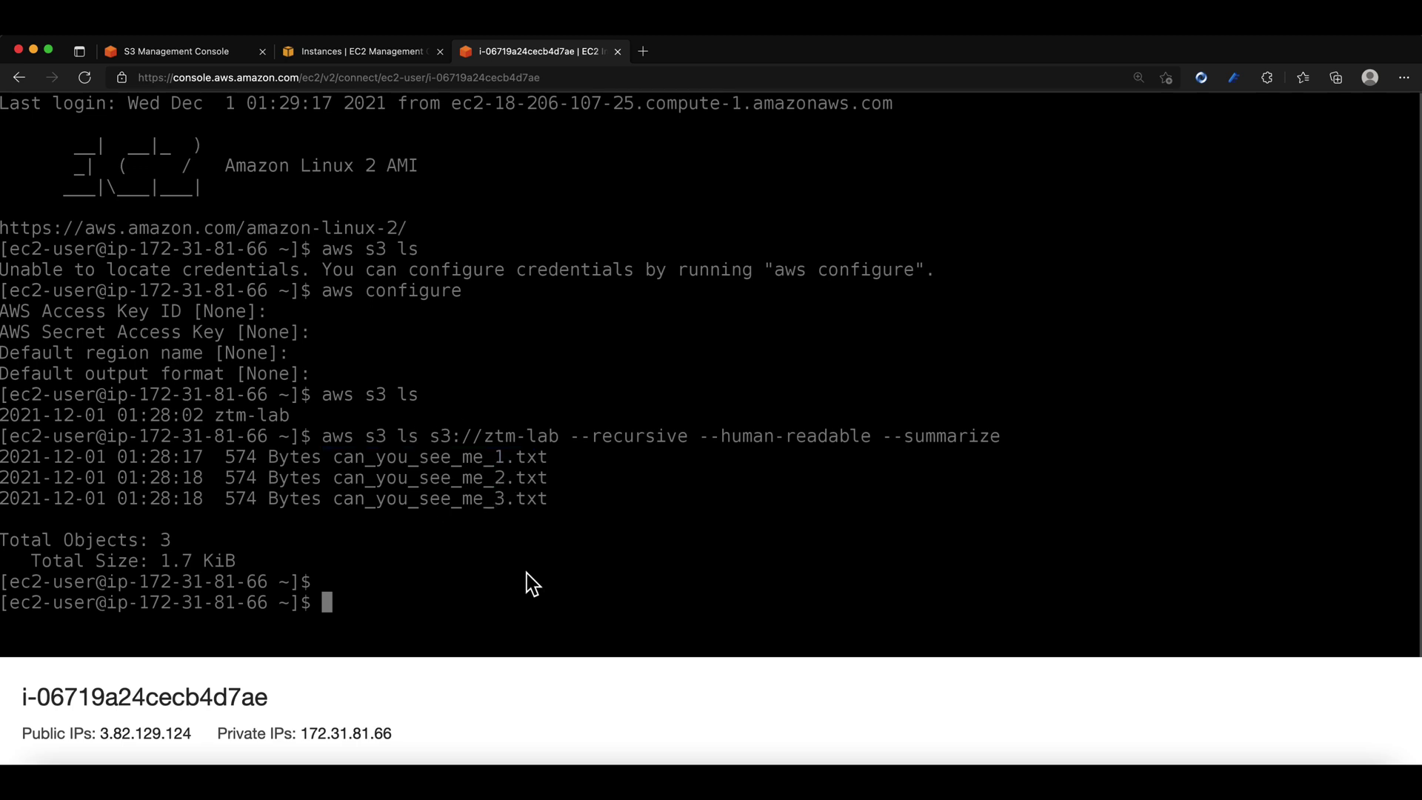
Switch to the EC2 console page and detach the IAM role from the t2.micro instance by saving No IAM Role and confirming with "Detach"
left_click(354, 51)
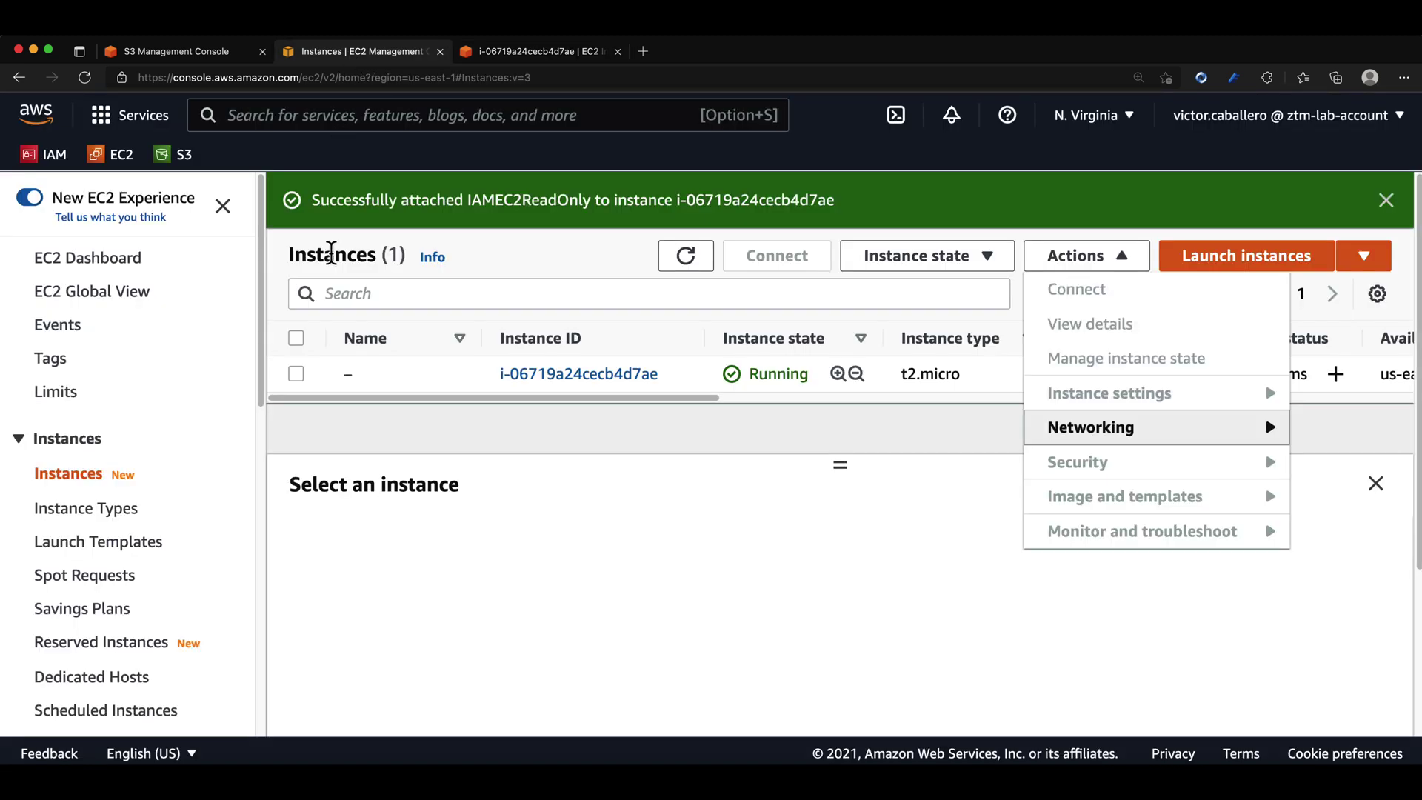
left_click(520, 450)
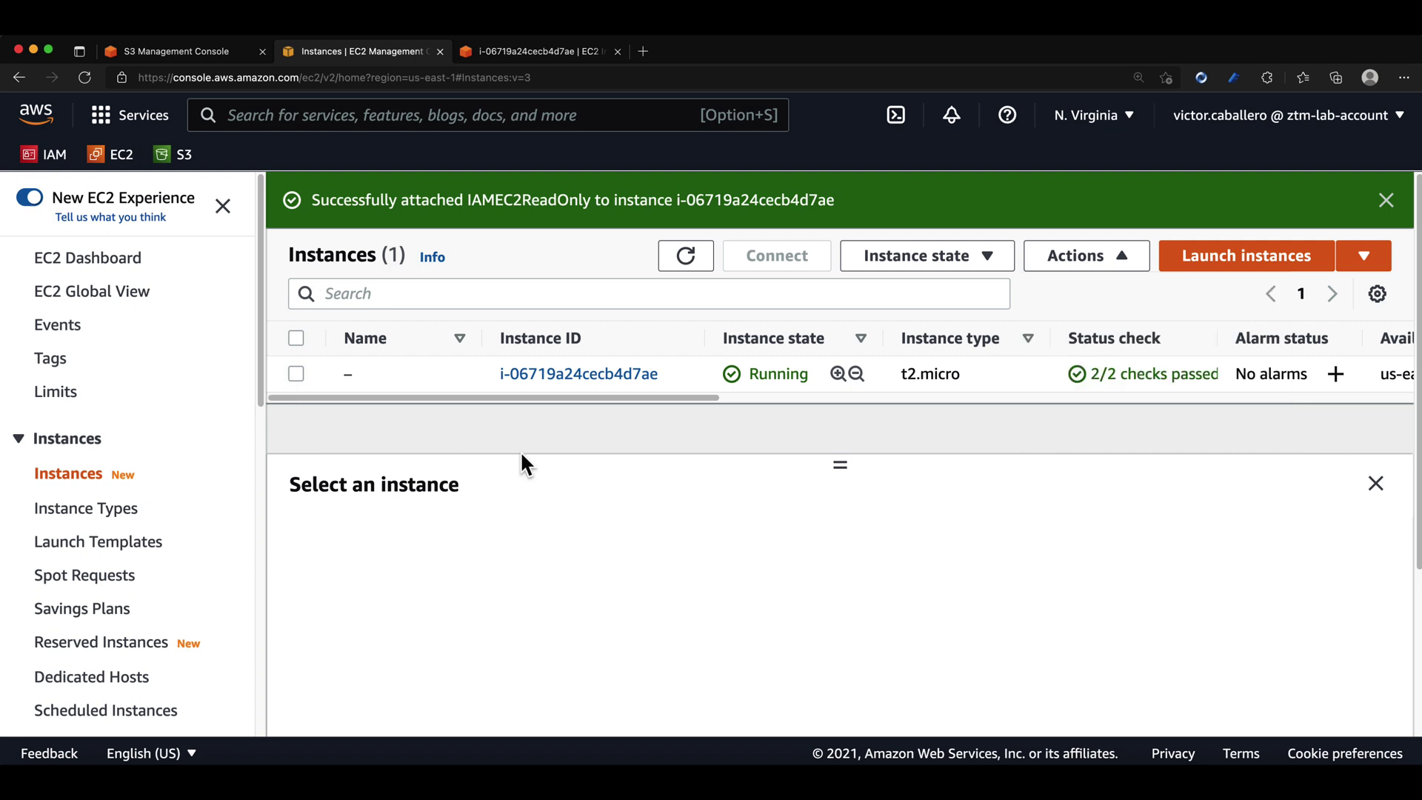
left_click(296, 371)
left_click(1080, 260)
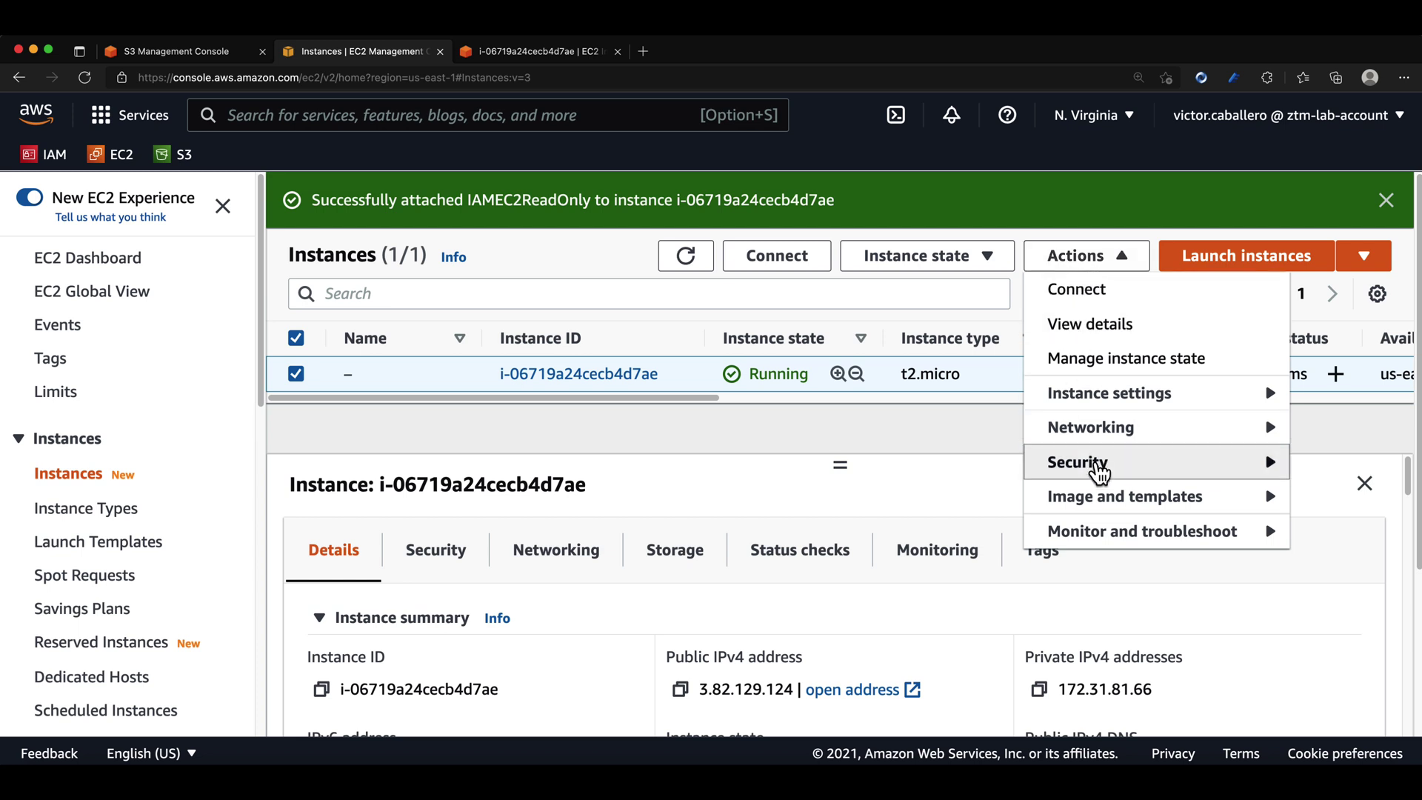
left_click(1098, 466)
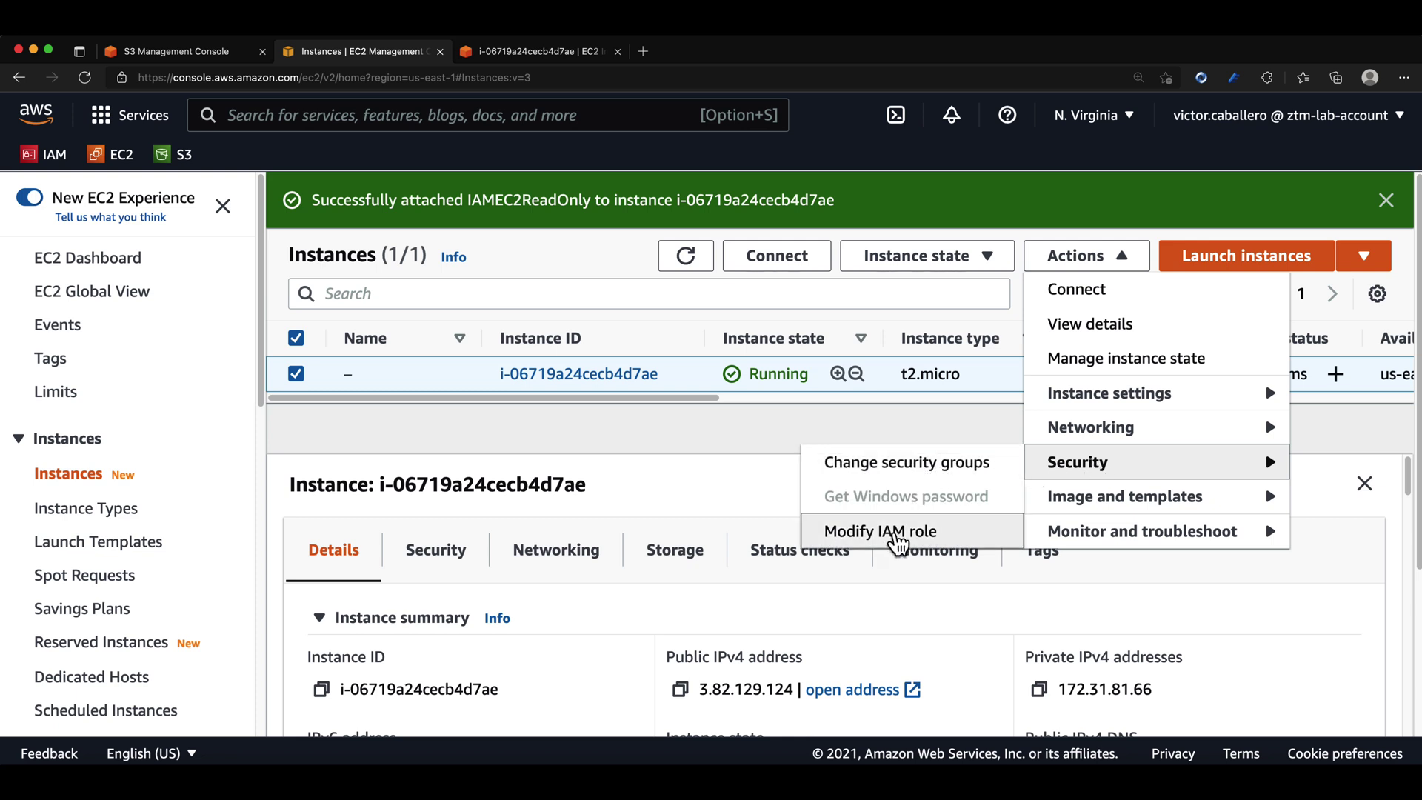
left_click(876, 532)
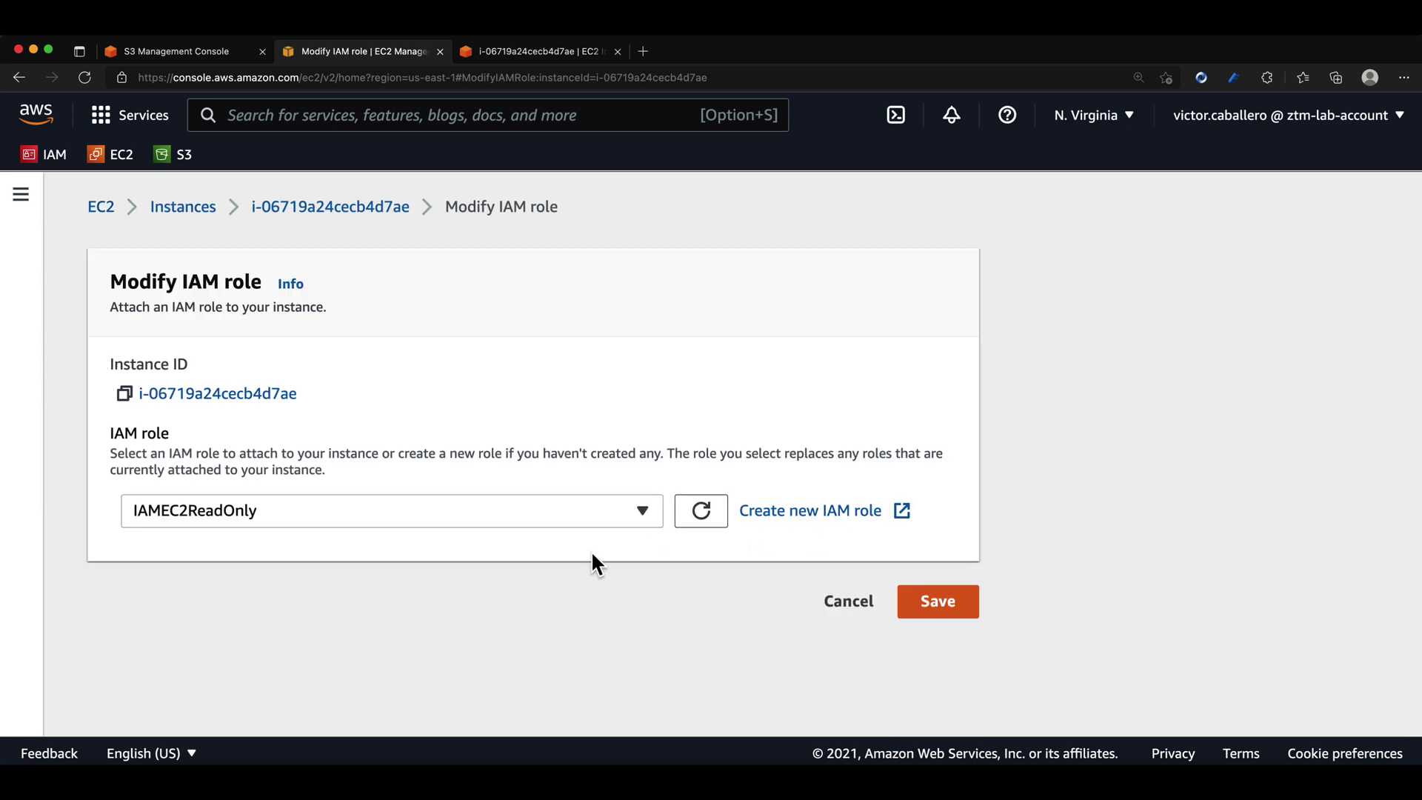
left_click(581, 523)
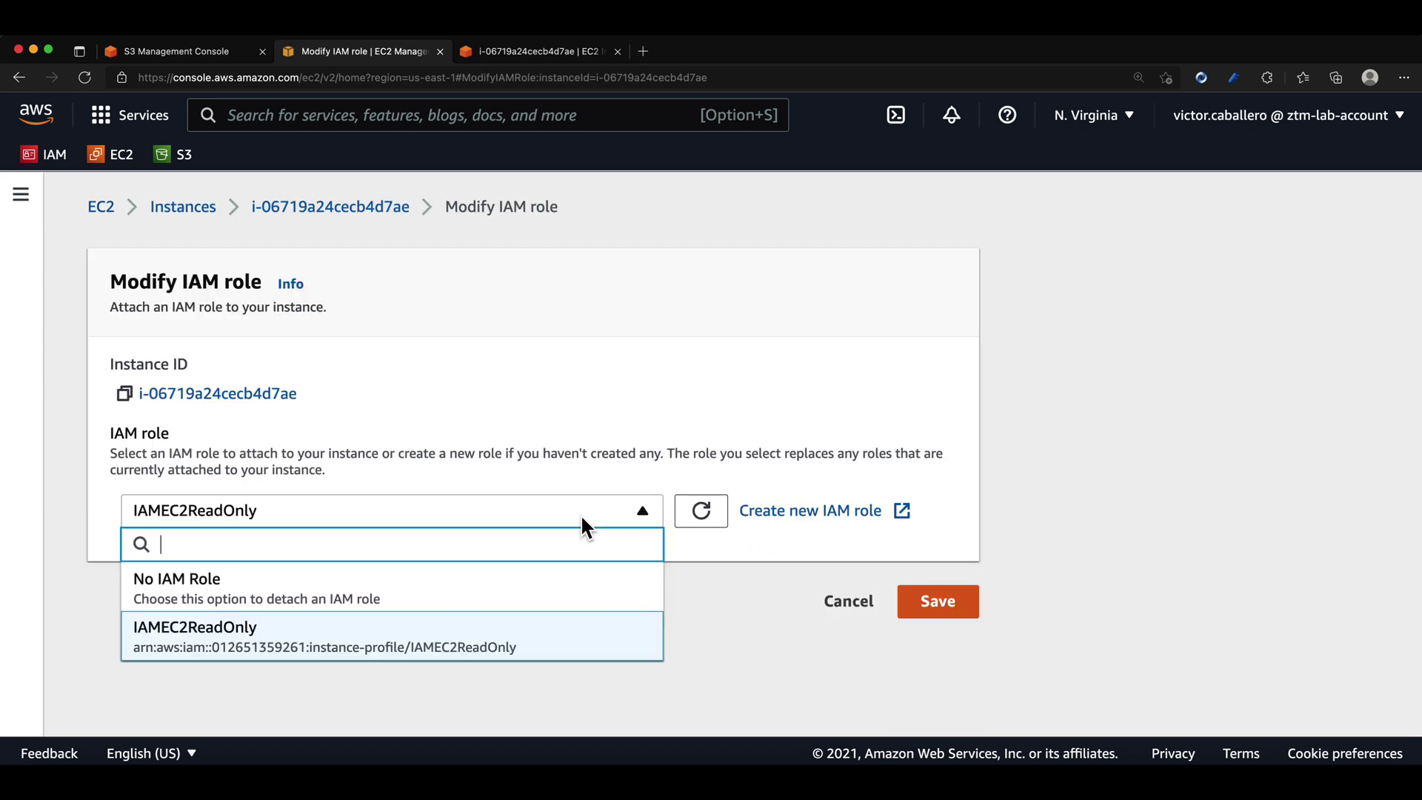
left_click(455, 593)
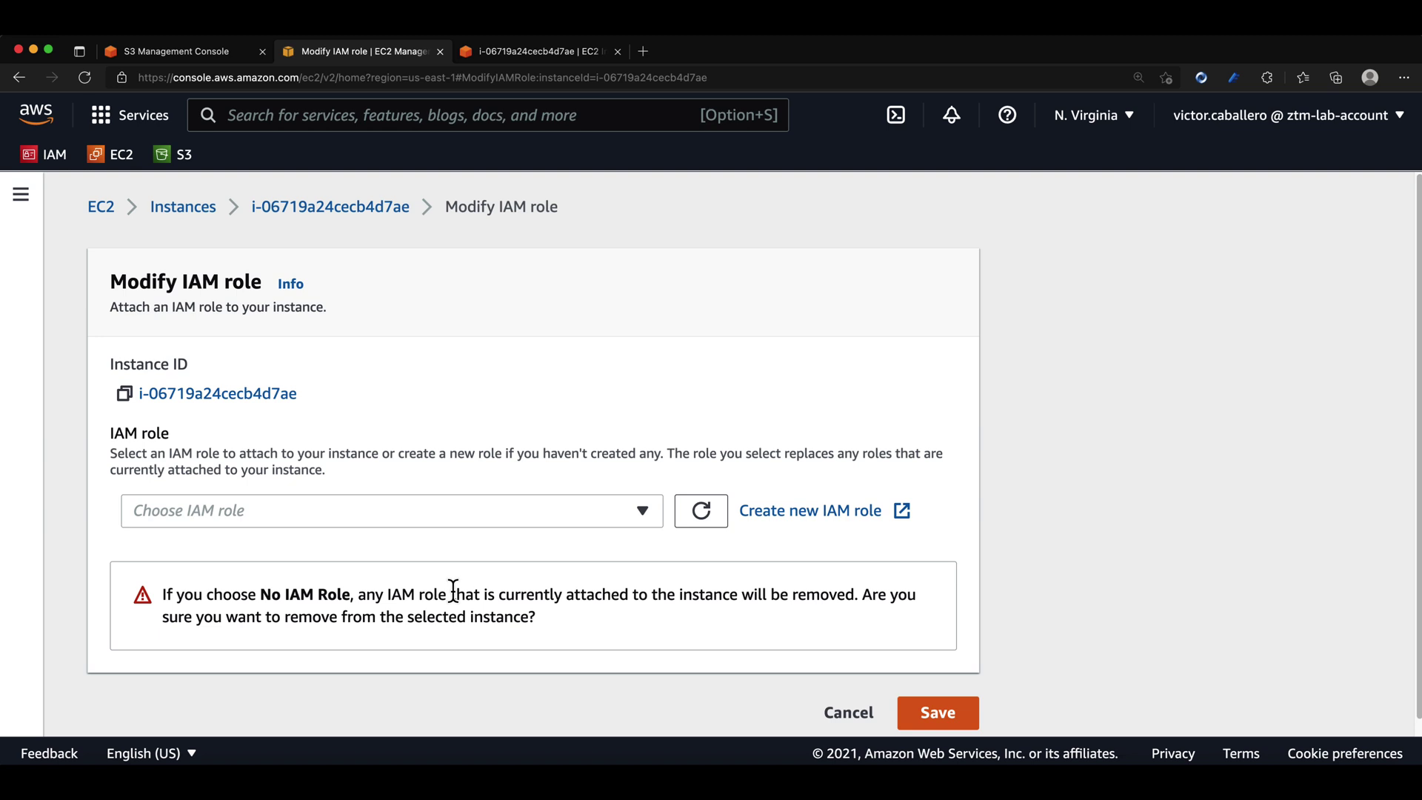
left_click(963, 722)
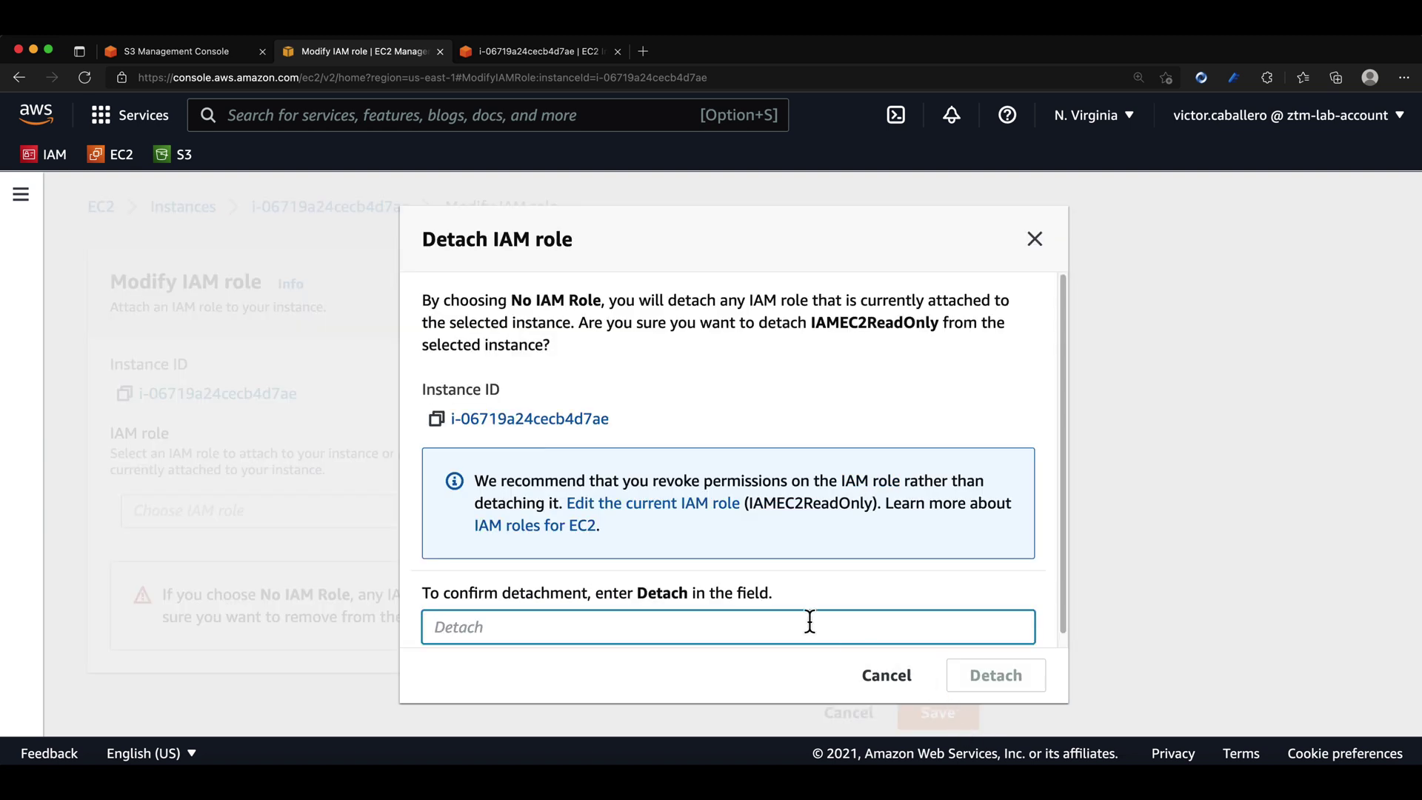
left_click(713, 629)
type("Detach")
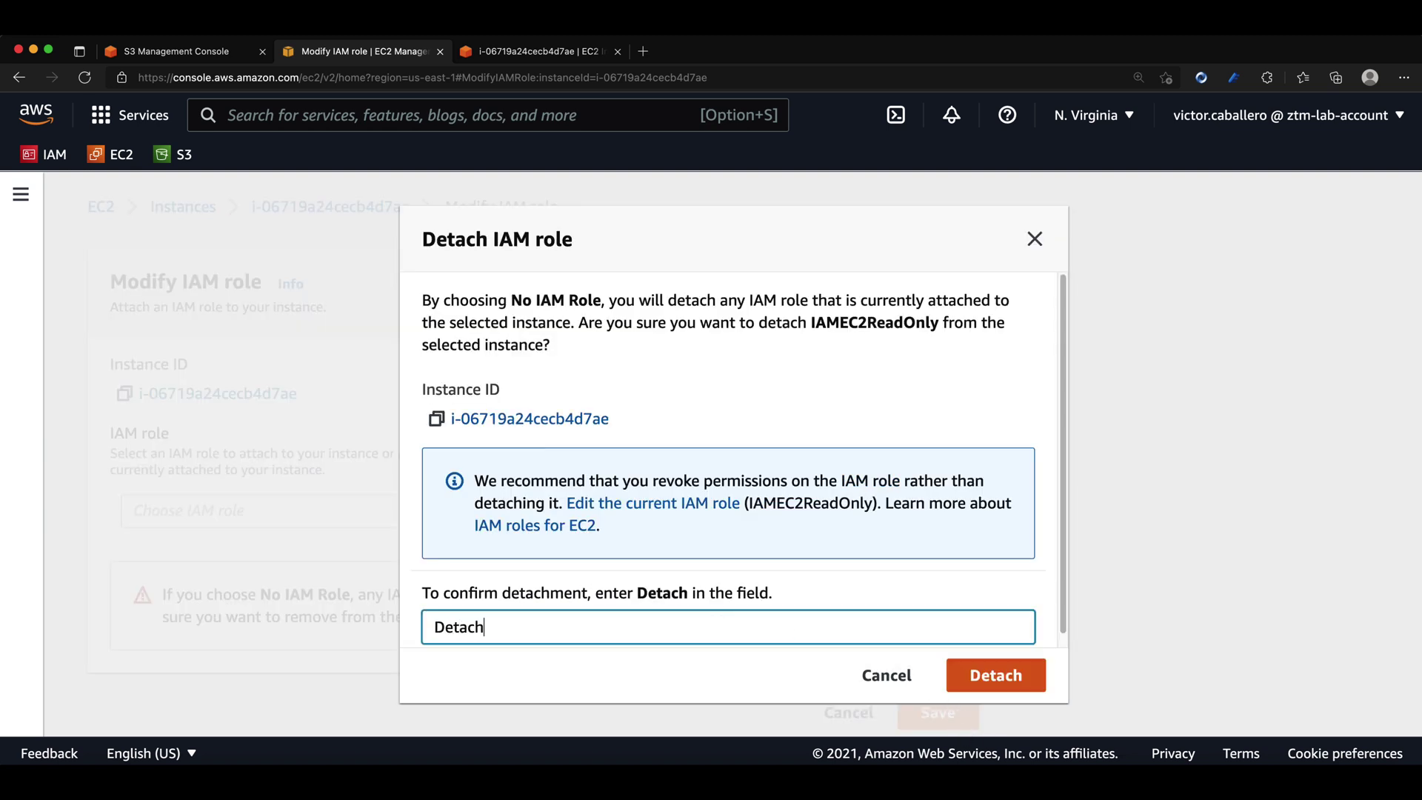
left_click(1028, 686)
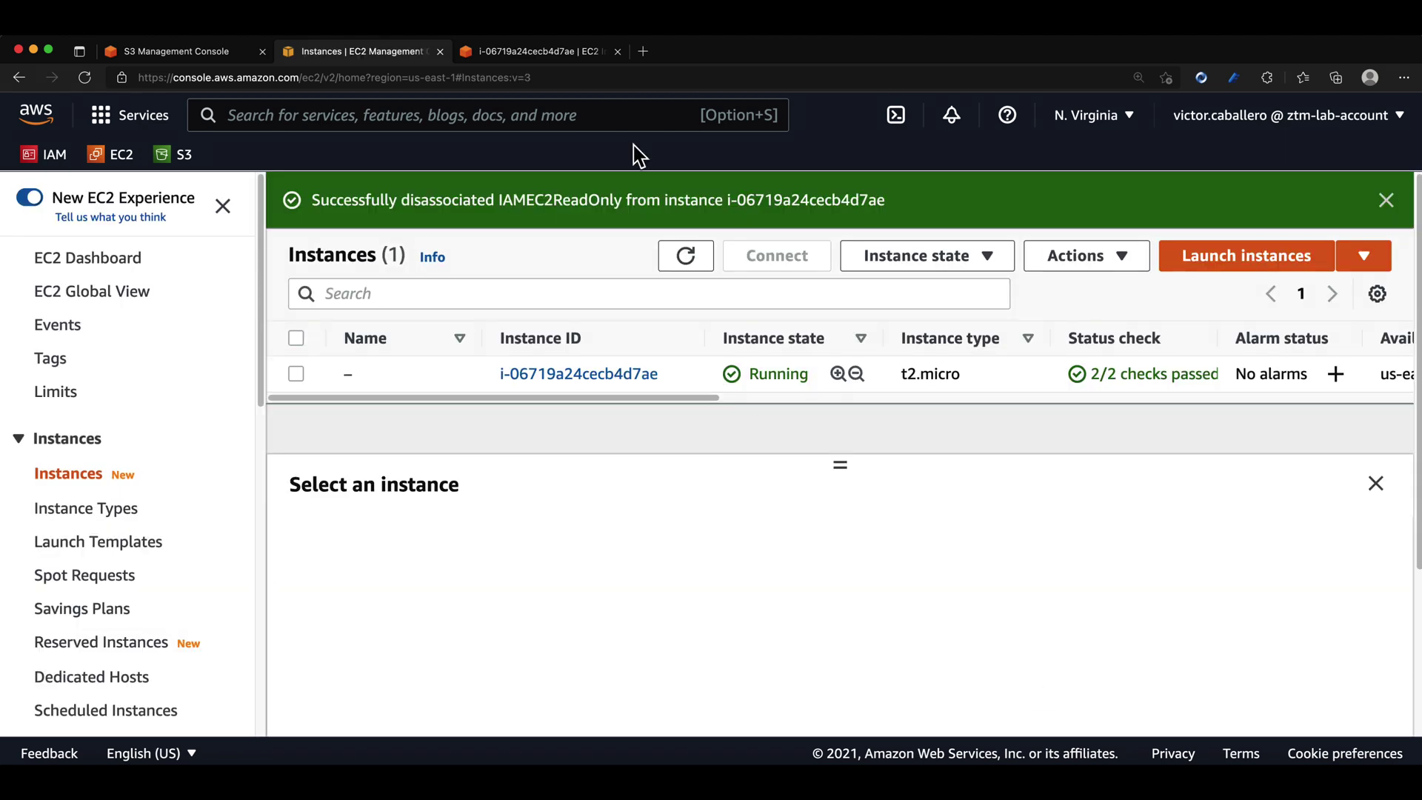
Return to the instance terminal and run "aws s3 ls" again to check S3 access without the role
left_click(548, 52)
key("Up")
key("Up")
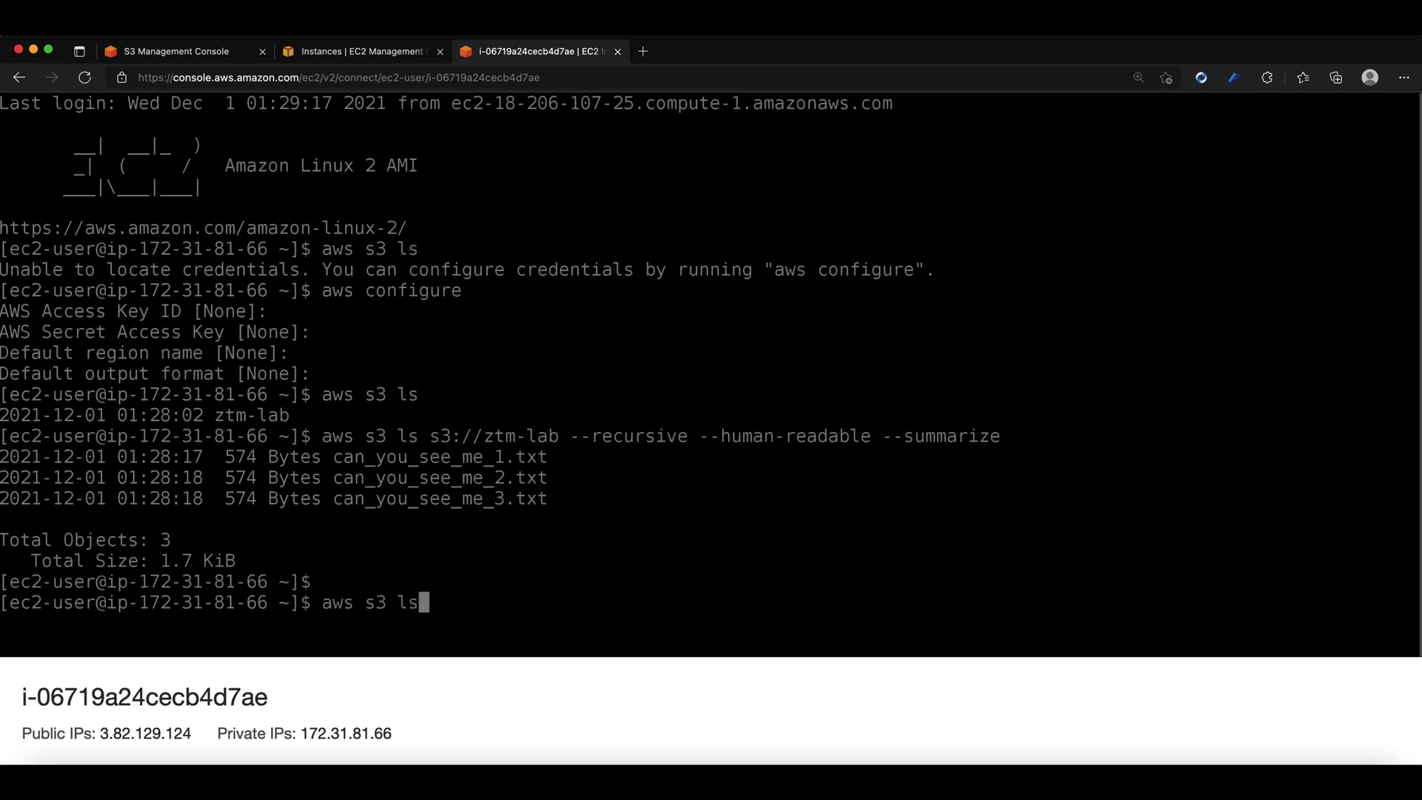
key("Return")
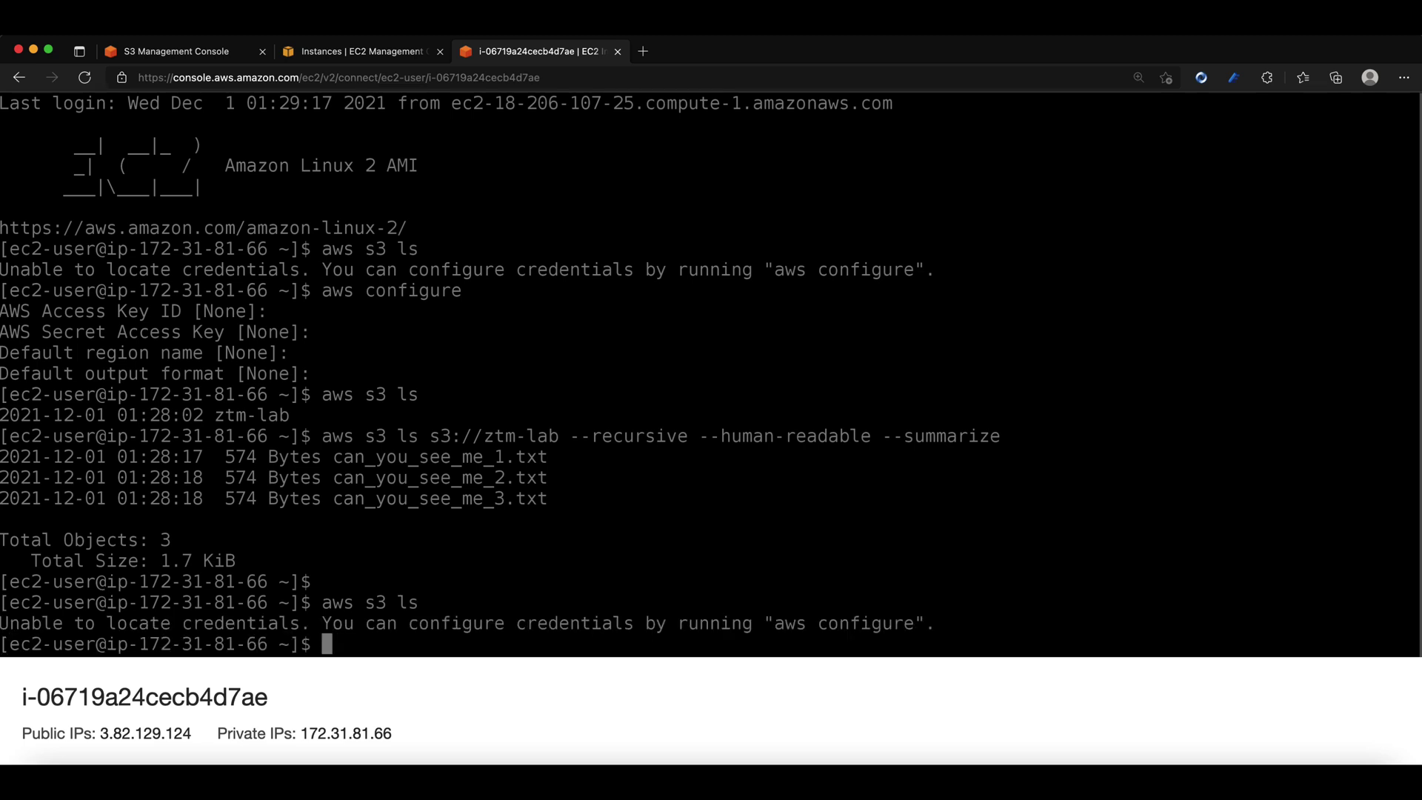